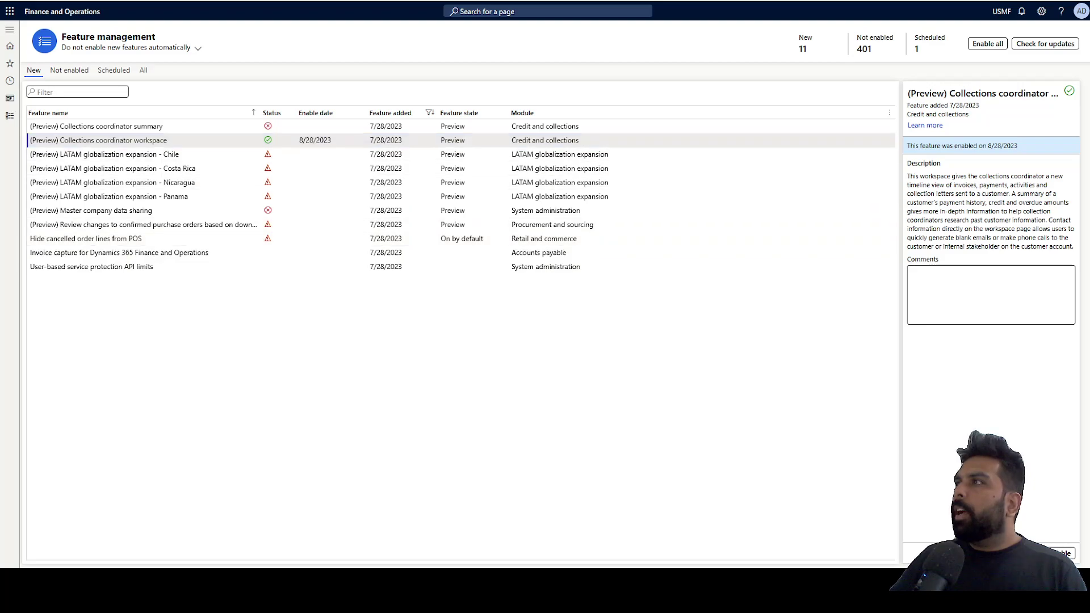
# - Check the preview features Collections coordinator summary and Collections coordinator workspace in the new features list
pyautogui.click(179, 141)
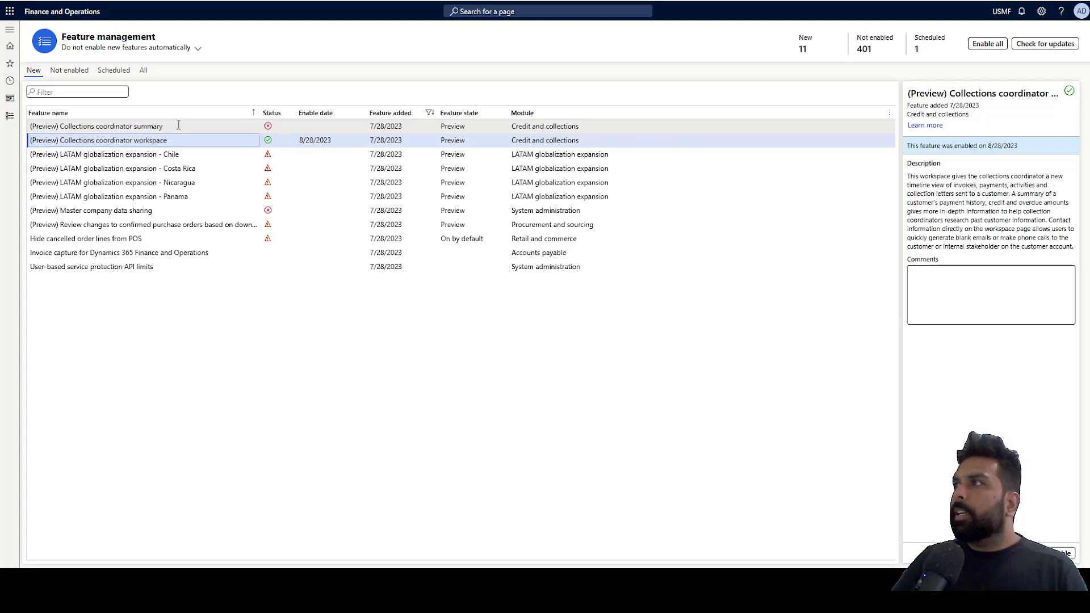
pyautogui.click(179, 126)
pyautogui.click(179, 140)
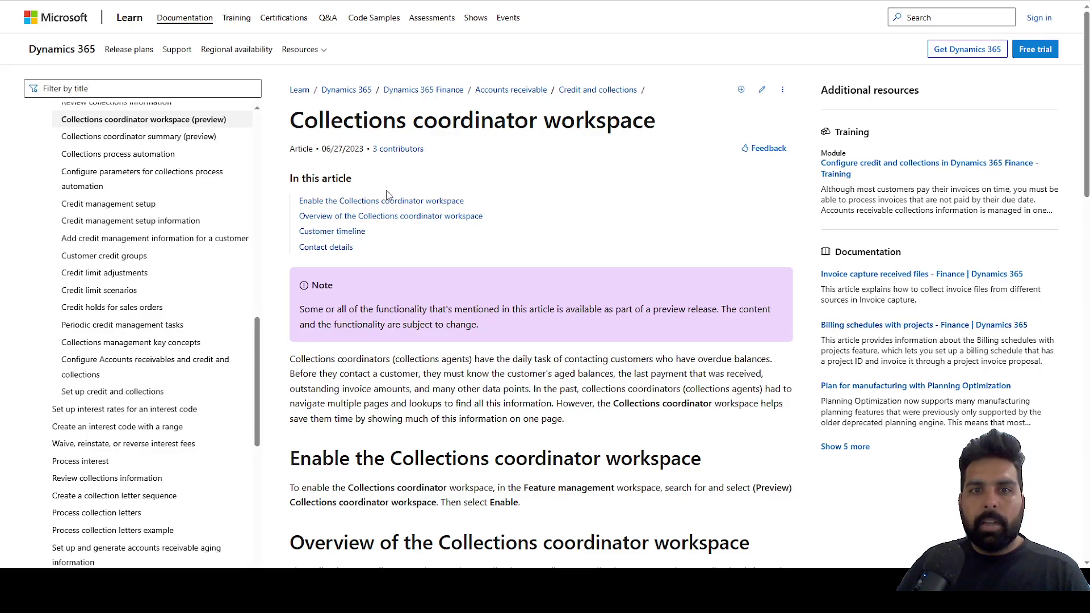
# - Read the Collections coordinator workspace article, covering its overview, customer data points, customer timeline and contact details
pyautogui.click(397, 216)
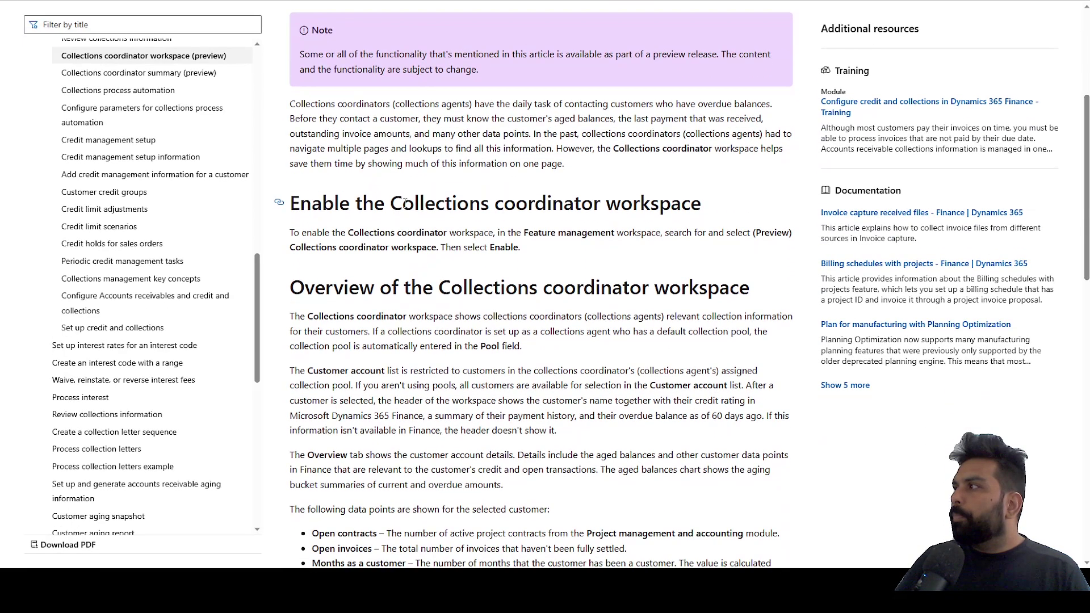
pyautogui.scroll(-2, 404, 207)
pyautogui.scroll(3, 397, 182)
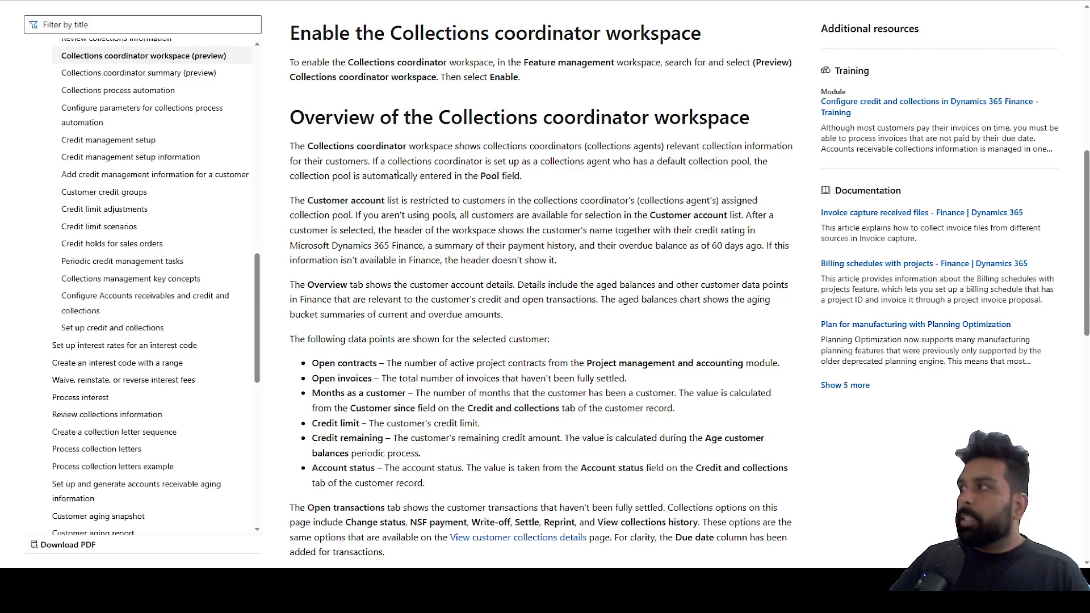
pyautogui.scroll(-3, 424, 207)
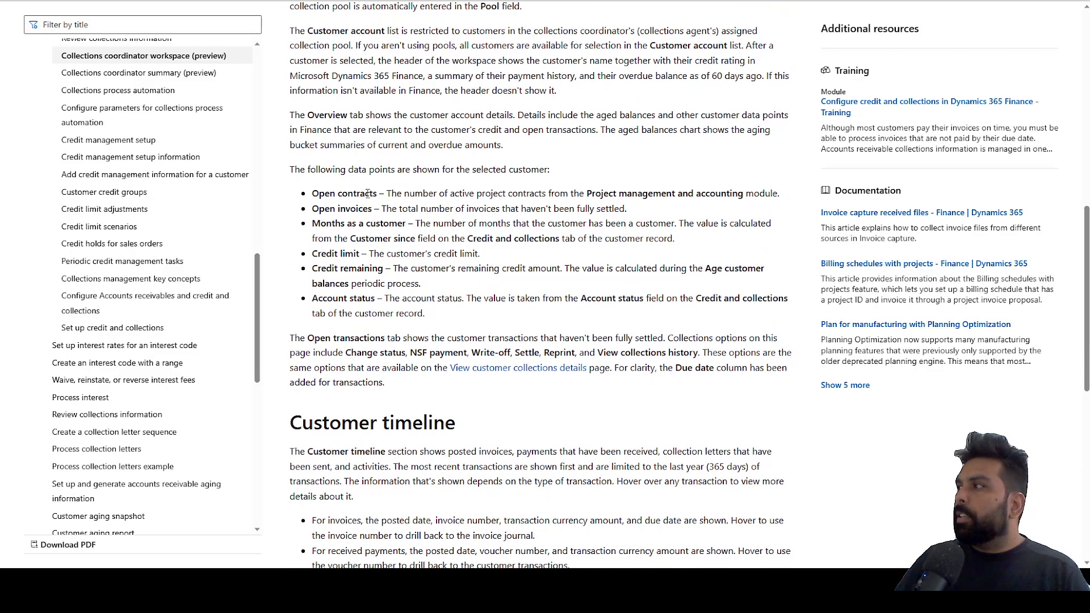
pyautogui.moveTo(379, 193); pyautogui.dragTo(324, 191)
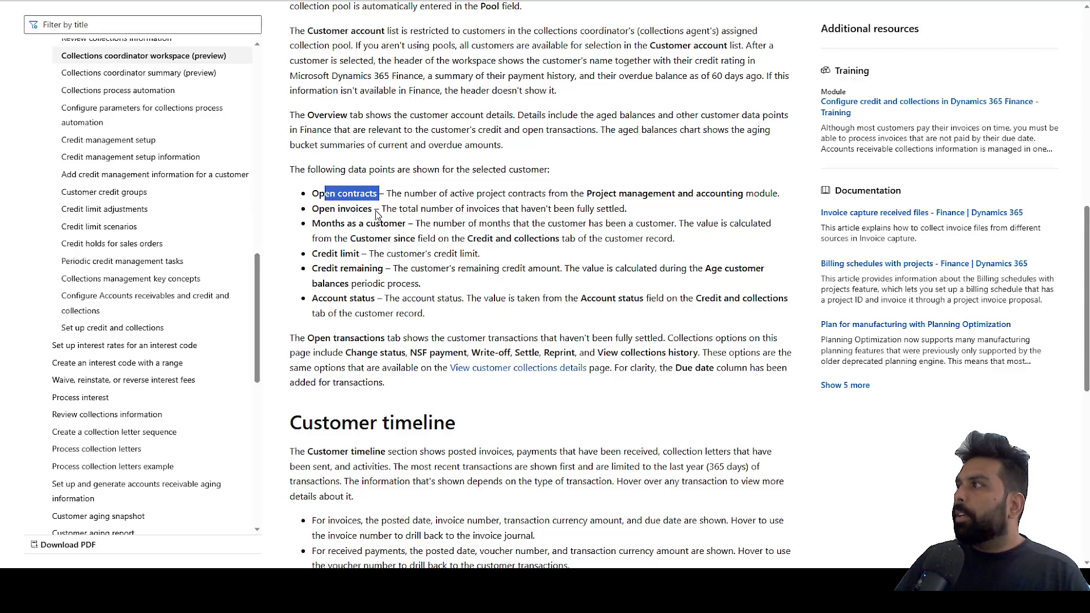
pyautogui.moveTo(375, 213); pyautogui.dragTo(314, 211)
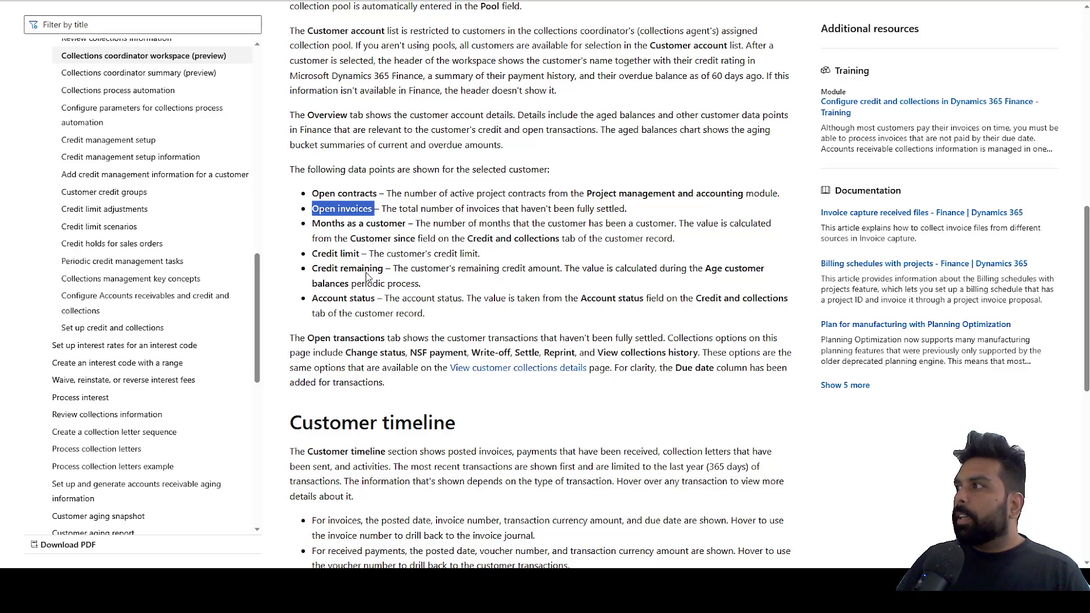
pyautogui.scroll(-2, 364, 267)
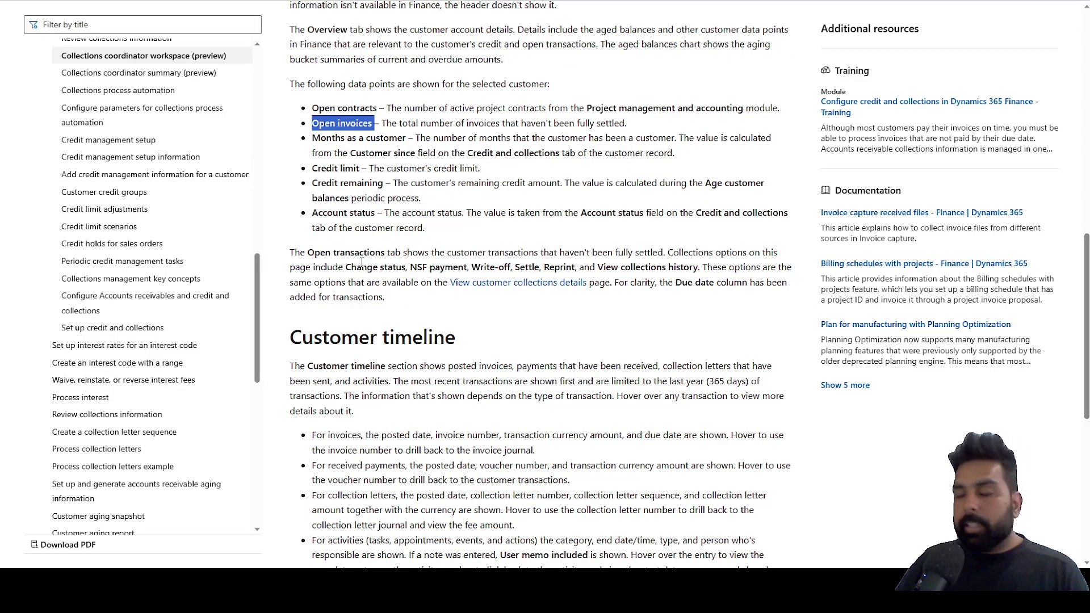
pyautogui.scroll(-1, 381, 248)
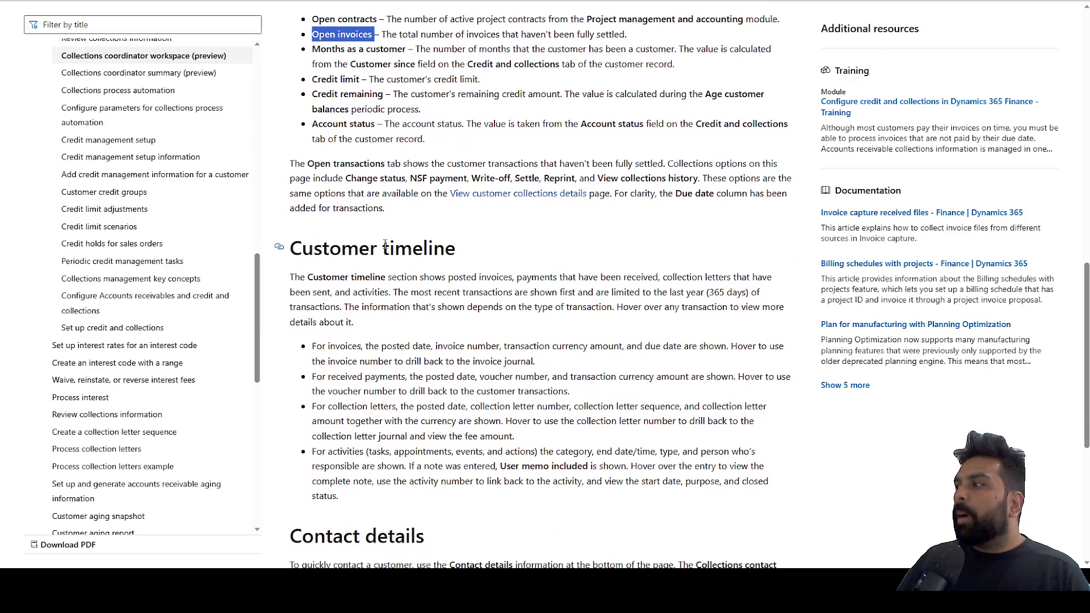
pyautogui.scroll(-2, 386, 247)
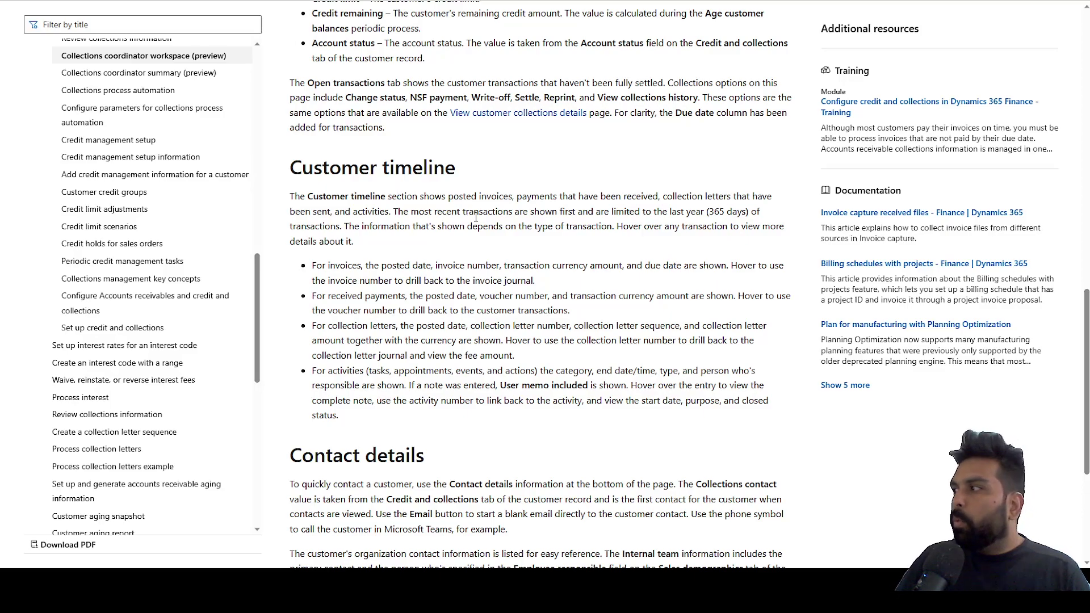
pyautogui.scroll(-3, 476, 216)
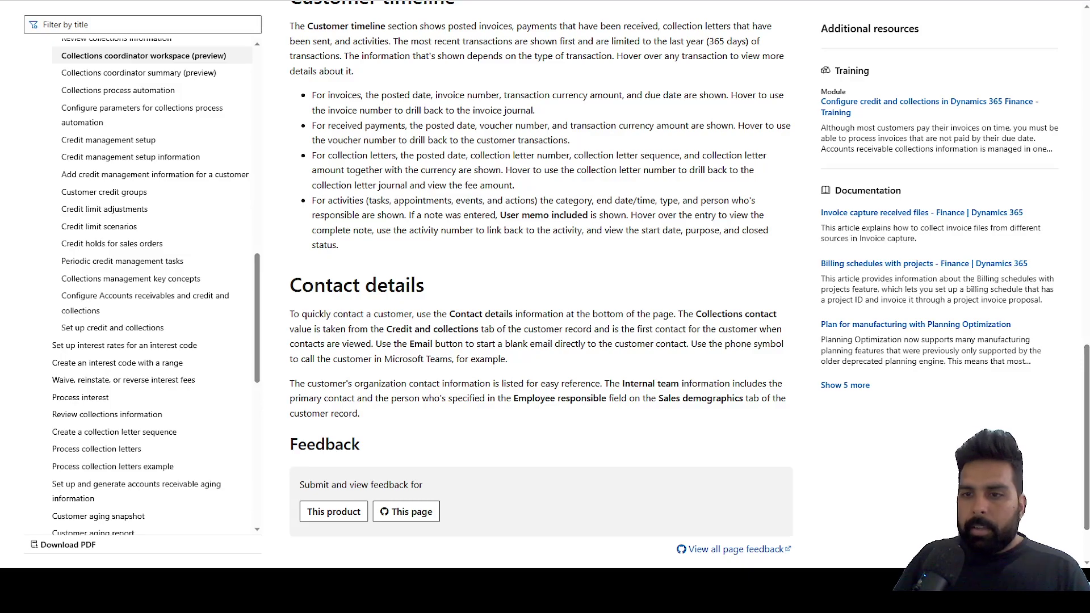
pyautogui.scroll(3, 114, 170)
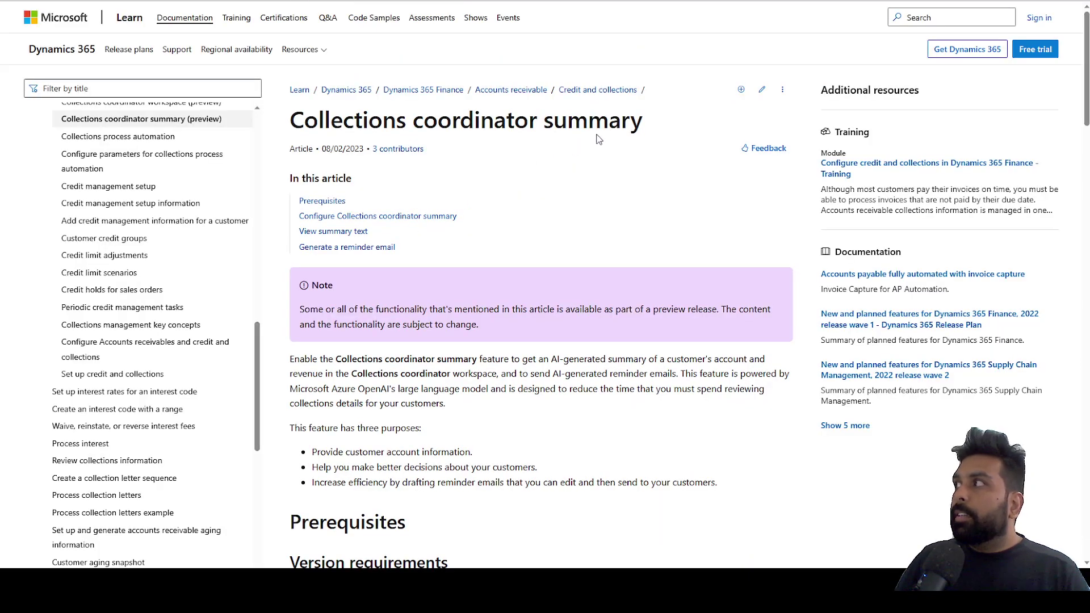
# - Read the prerequisites and configuration procedures in the Collections coordinator summary article
pyautogui.scroll(-7, 597, 139)
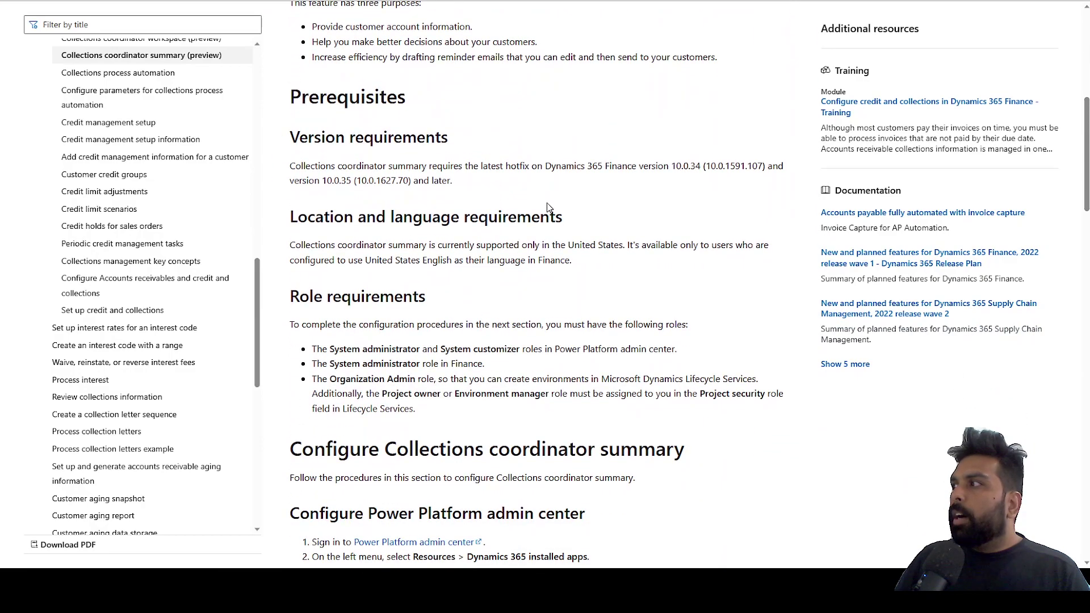
pyautogui.scroll(-3, 548, 207)
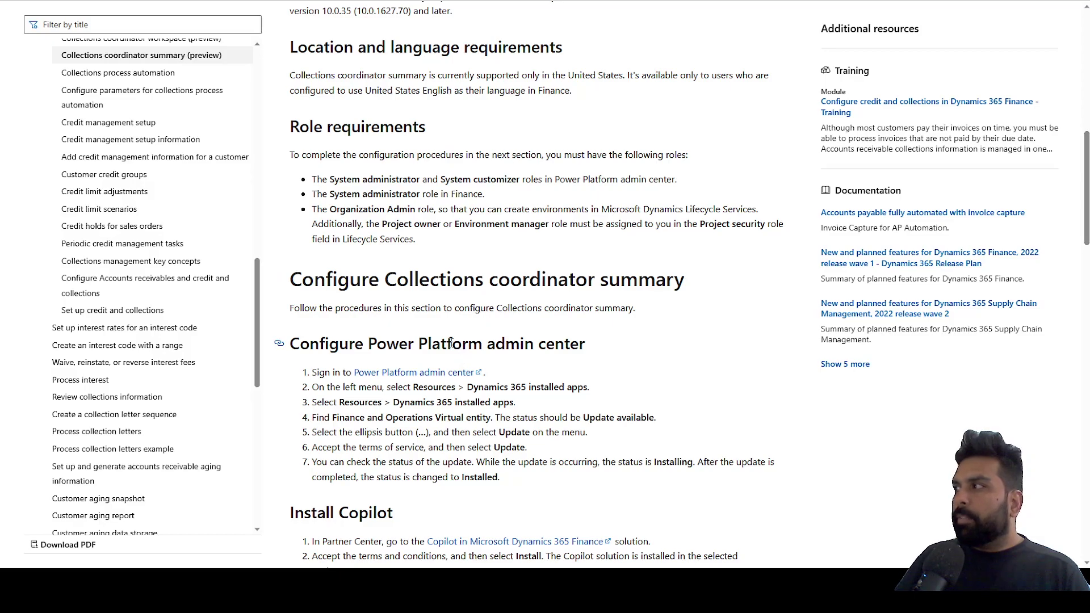
pyautogui.scroll(-3, 452, 346)
pyautogui.scroll(-2, 451, 346)
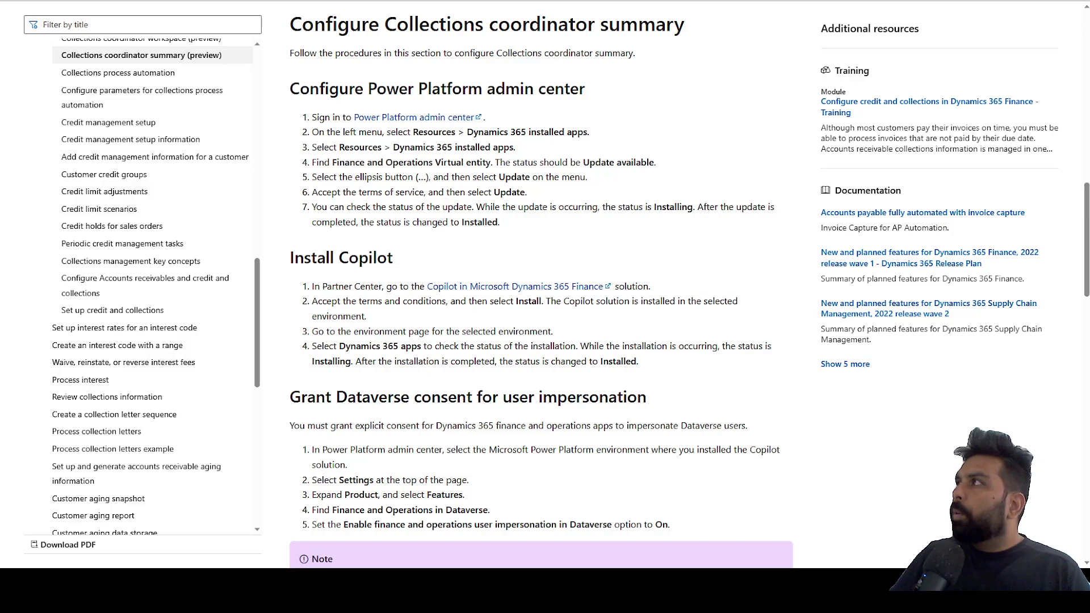
# - Switch back to Finance and Operations, highlight the Collections coordinator workspace feature name, and reload the page
pyautogui.hotkey('alt', 'Tab')
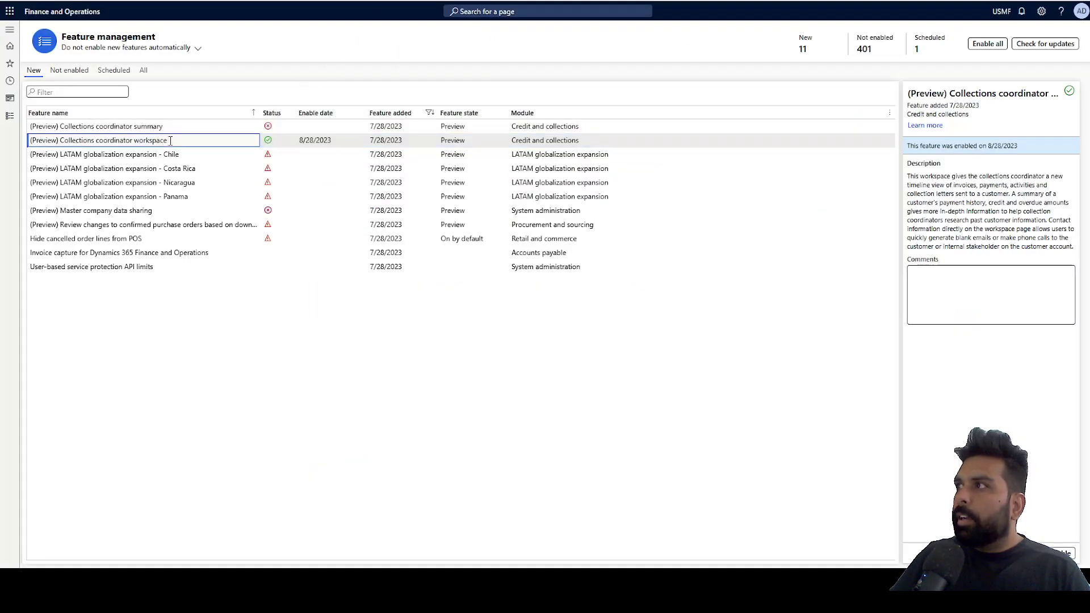
pyautogui.moveTo(170, 141); pyautogui.dragTo(28, 141)
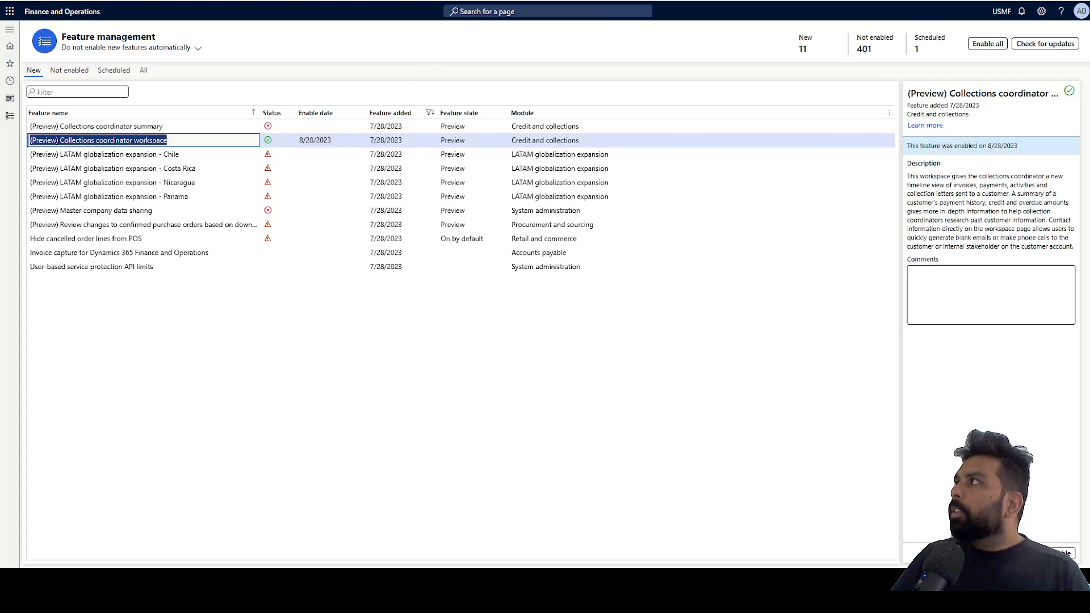
pyautogui.press('F5')
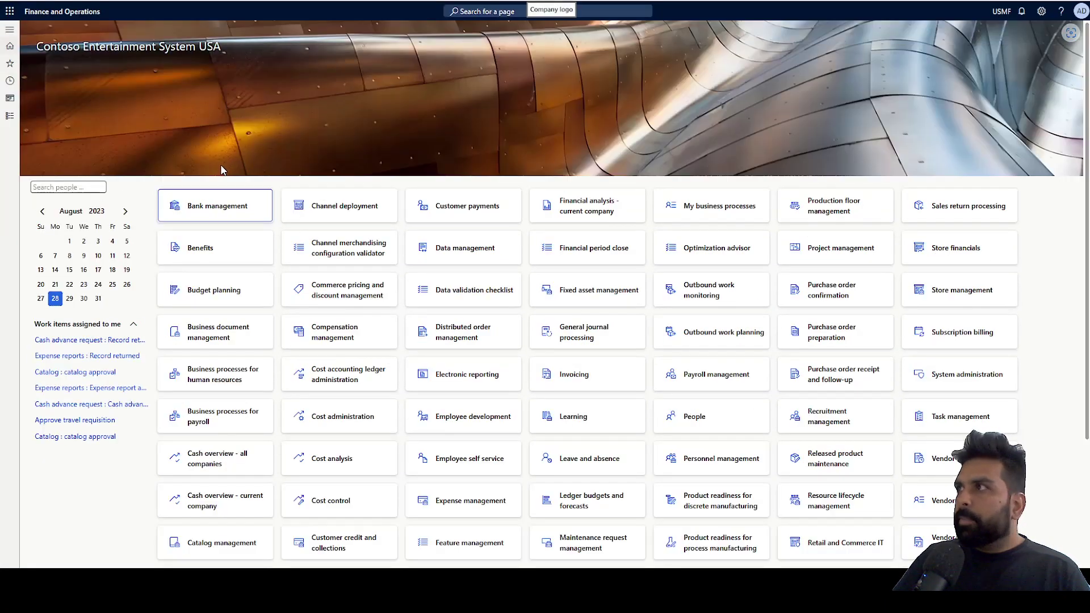
# - Open the Customer credit and collections workspace in the Credit and collections module and view its analytics for all companies
pyautogui.click(11, 116)
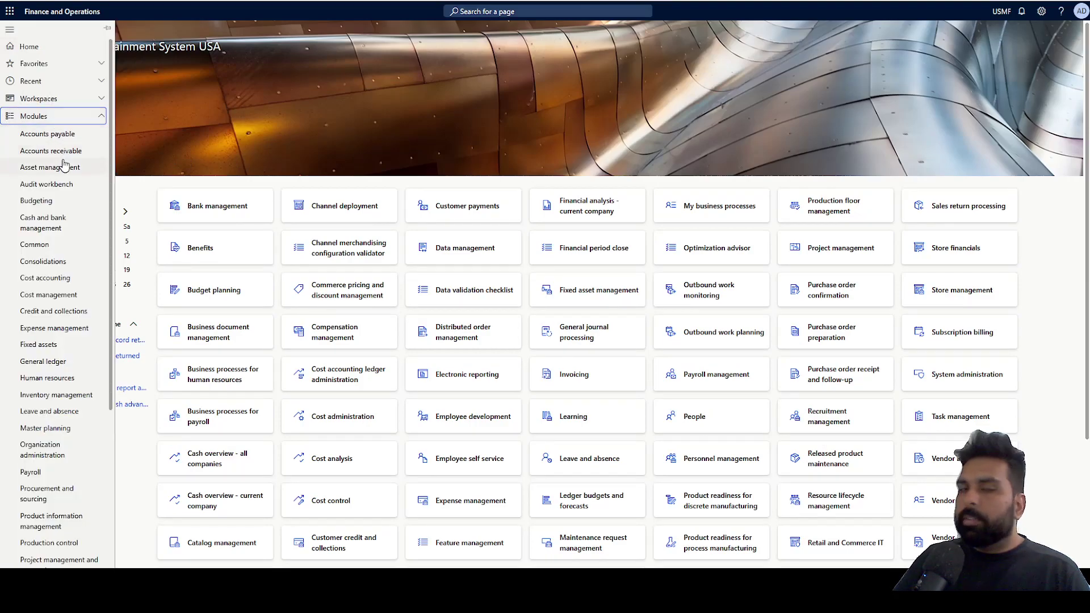
pyautogui.click(64, 316)
pyautogui.click(147, 113)
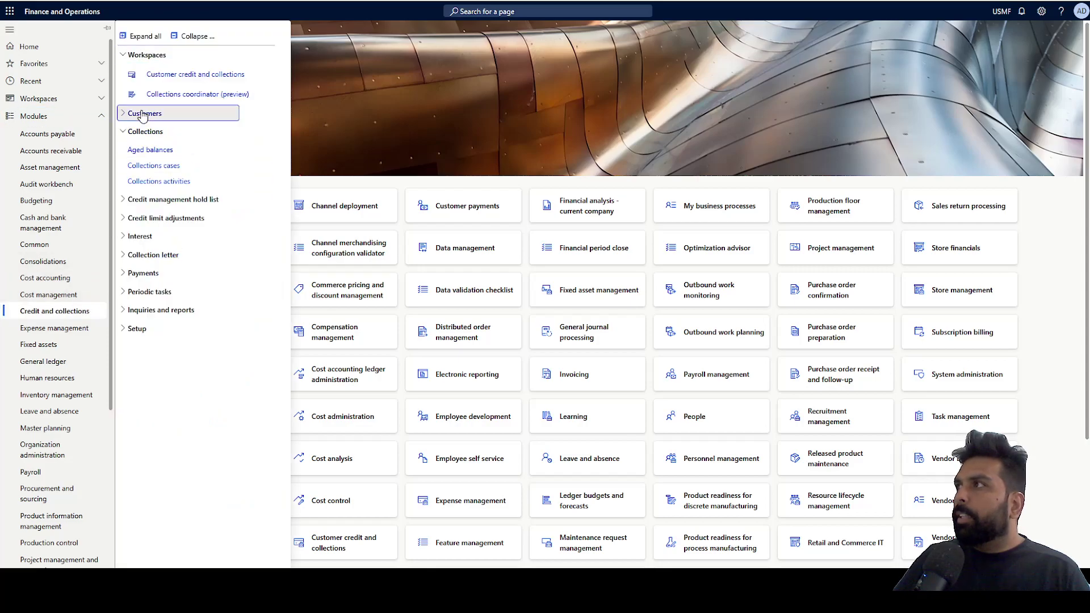
pyautogui.click(172, 80)
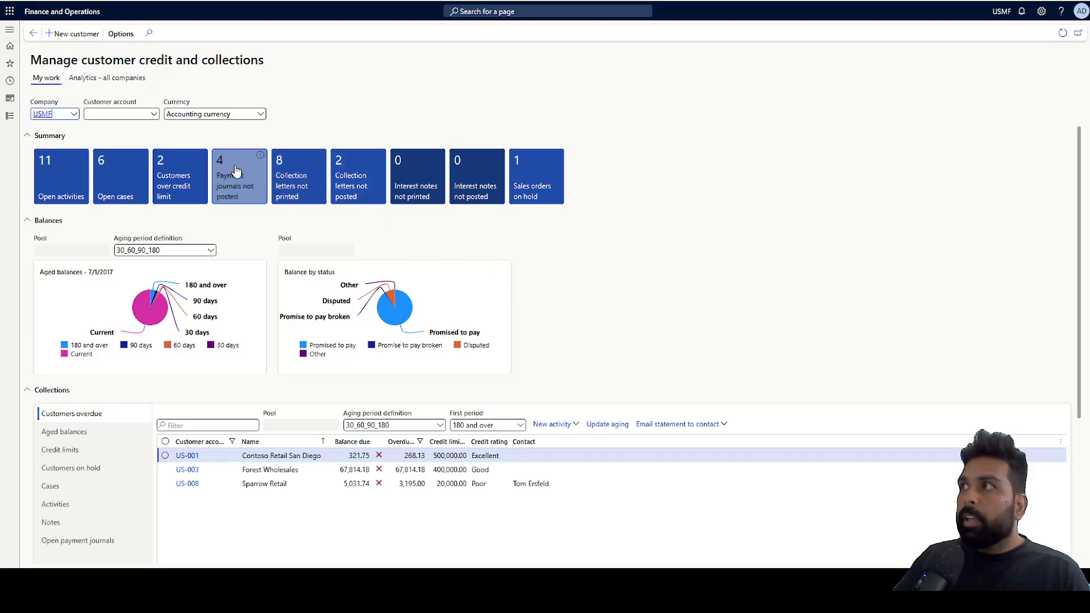
pyautogui.click(111, 79)
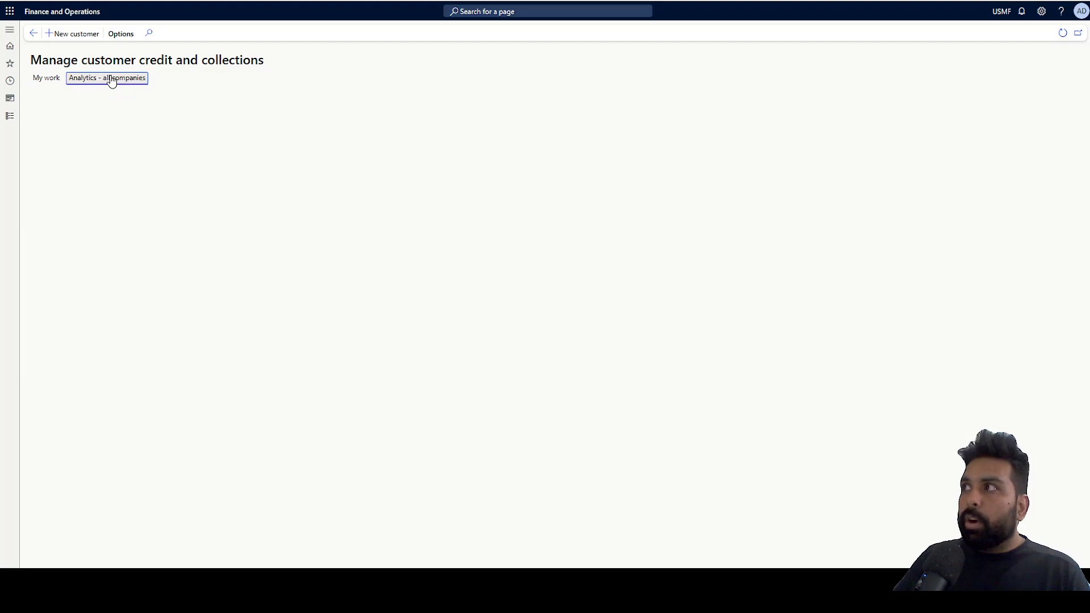
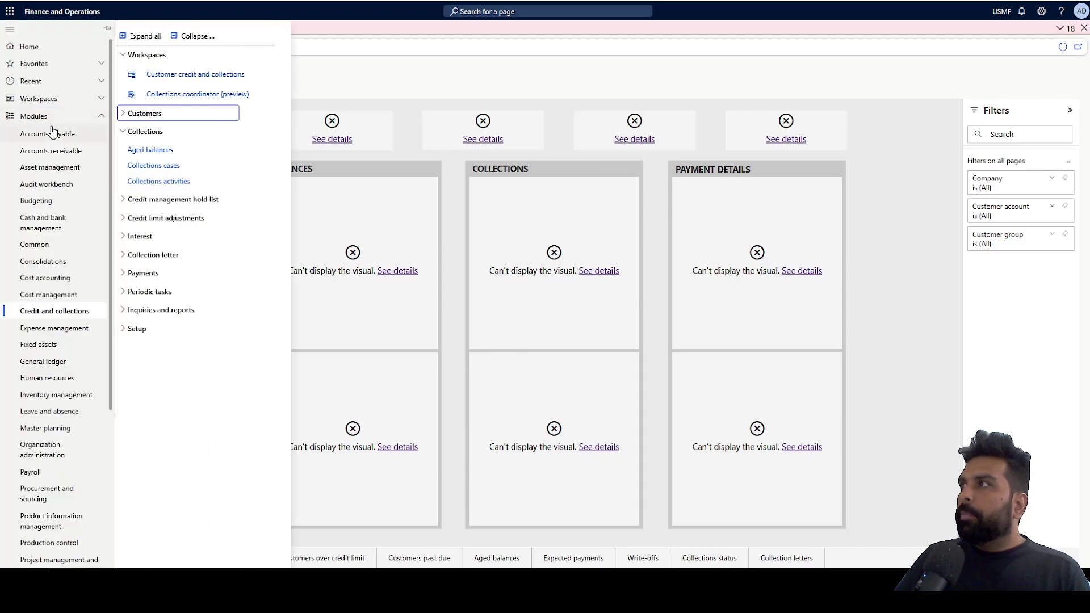
# - Open the Collections coordinator (preview) workspace and select Contoso Retail San Diego as the customer account
pyautogui.click(219, 94)
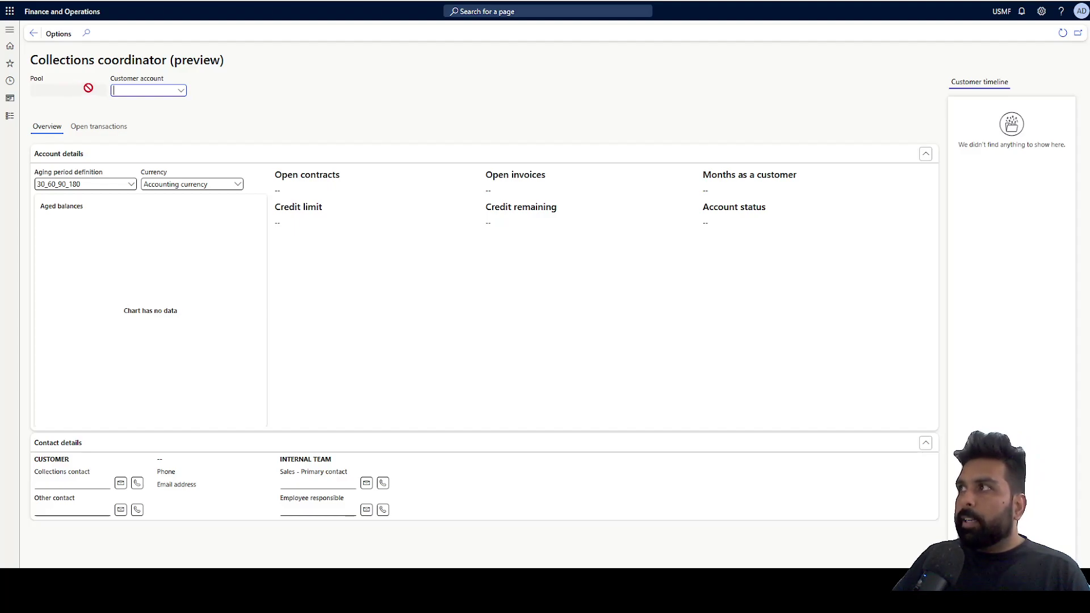
pyautogui.click(181, 92)
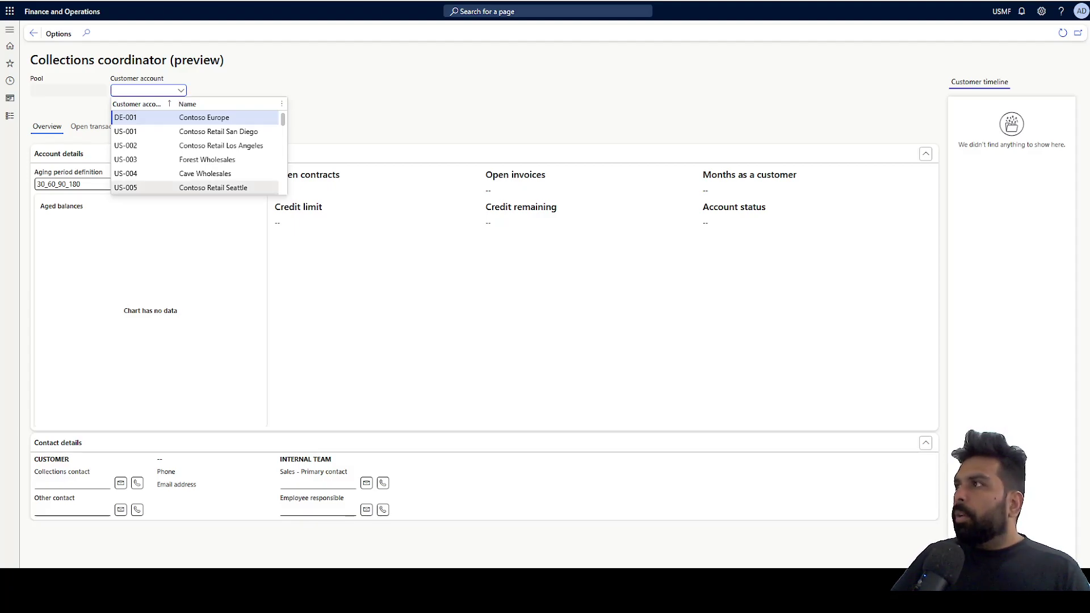
pyautogui.click(146, 130)
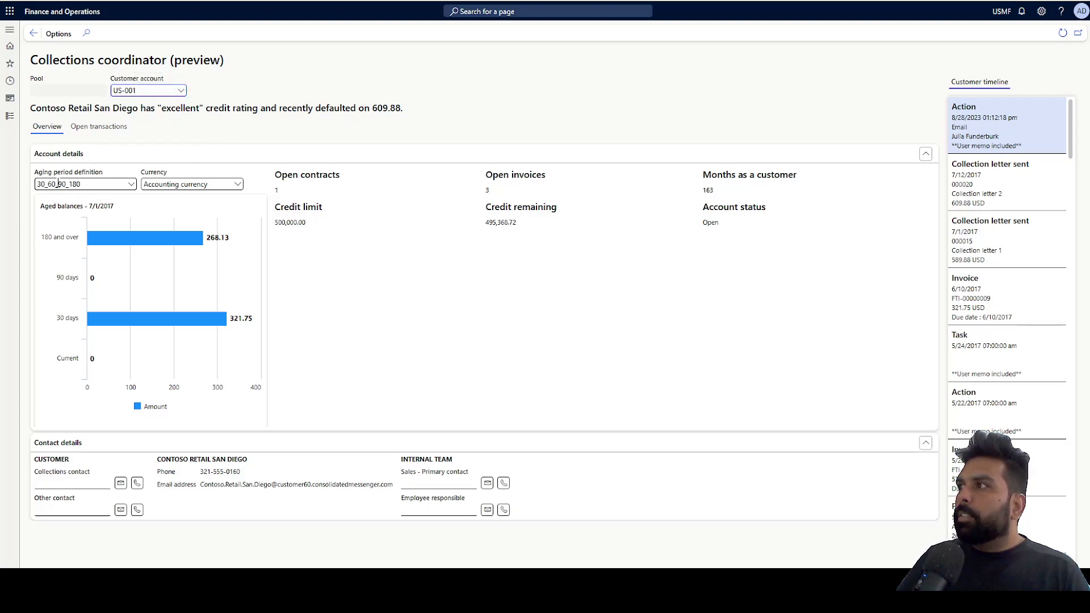
# - Inspect the customer's aged balances chart and the available aging period definitions and currency options
pyautogui.moveTo(227, 339)
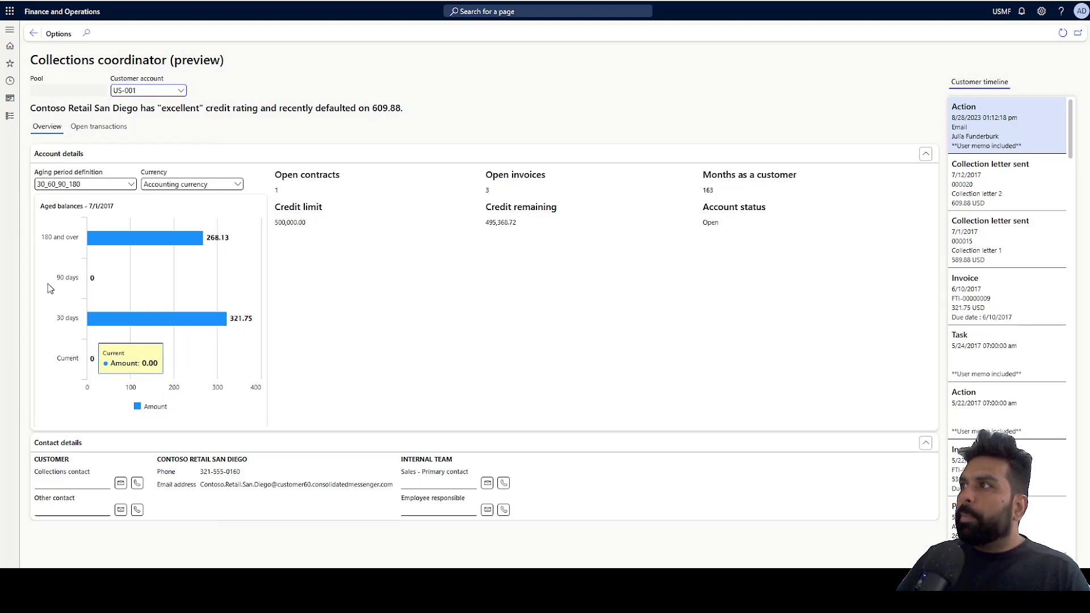
pyautogui.click(130, 187)
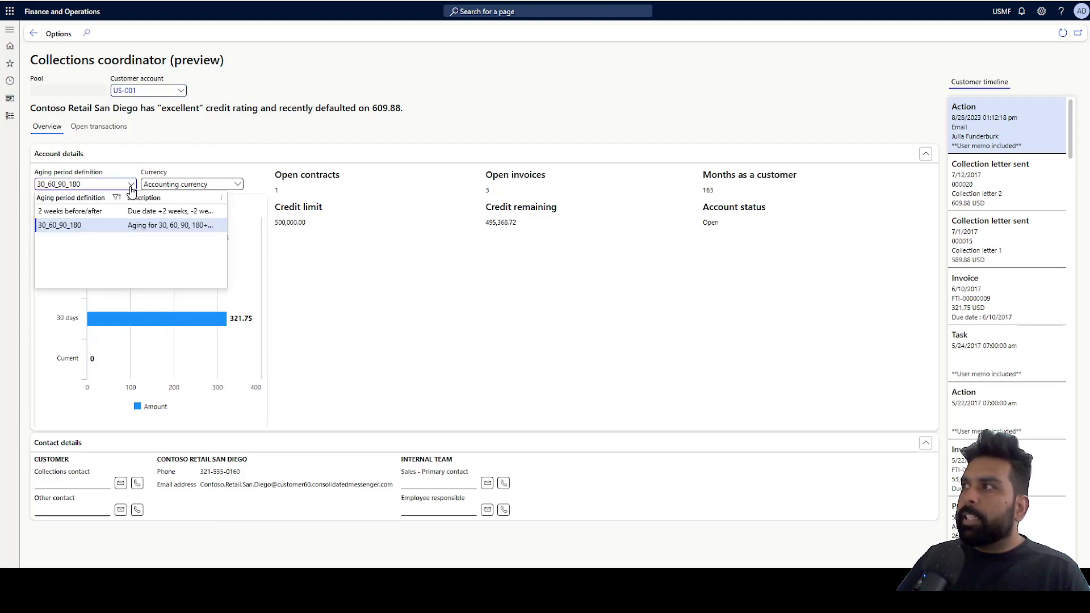
pyautogui.click(229, 133)
pyautogui.moveTo(197, 321)
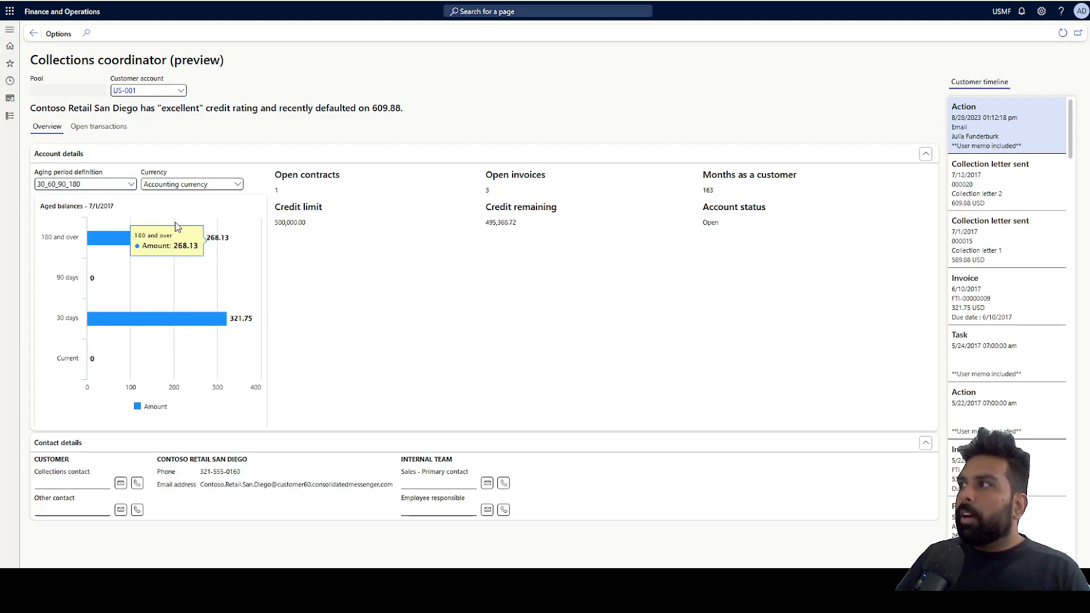
pyautogui.click(238, 184)
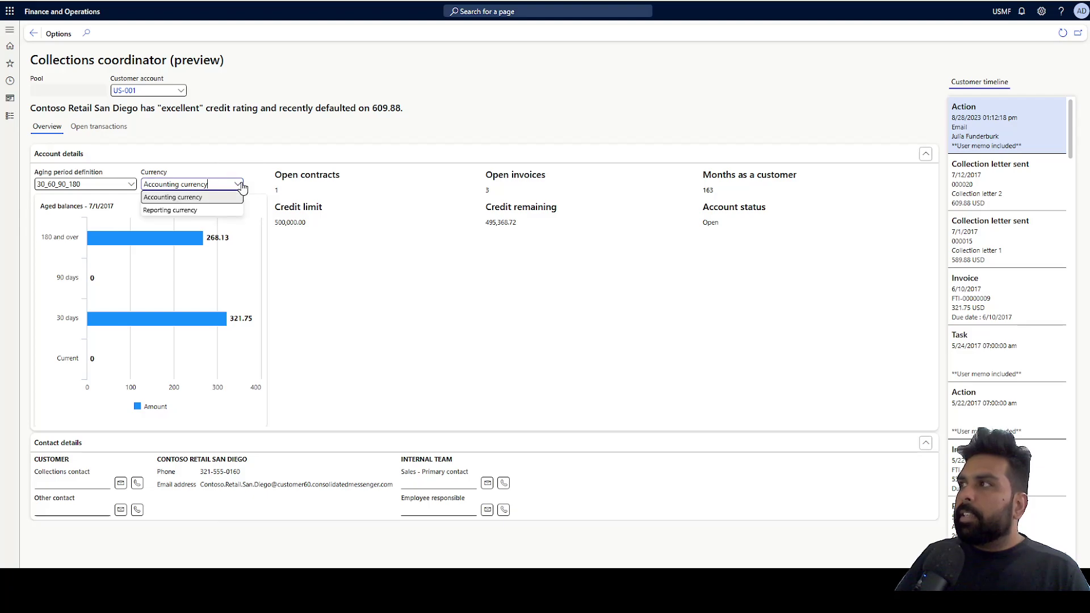
pyautogui.click(340, 286)
# - Examine the customer's open contracts, credit limit, remaining credit, months as a customer and account status
pyautogui.moveTo(344, 177); pyautogui.dragTo(276, 176)
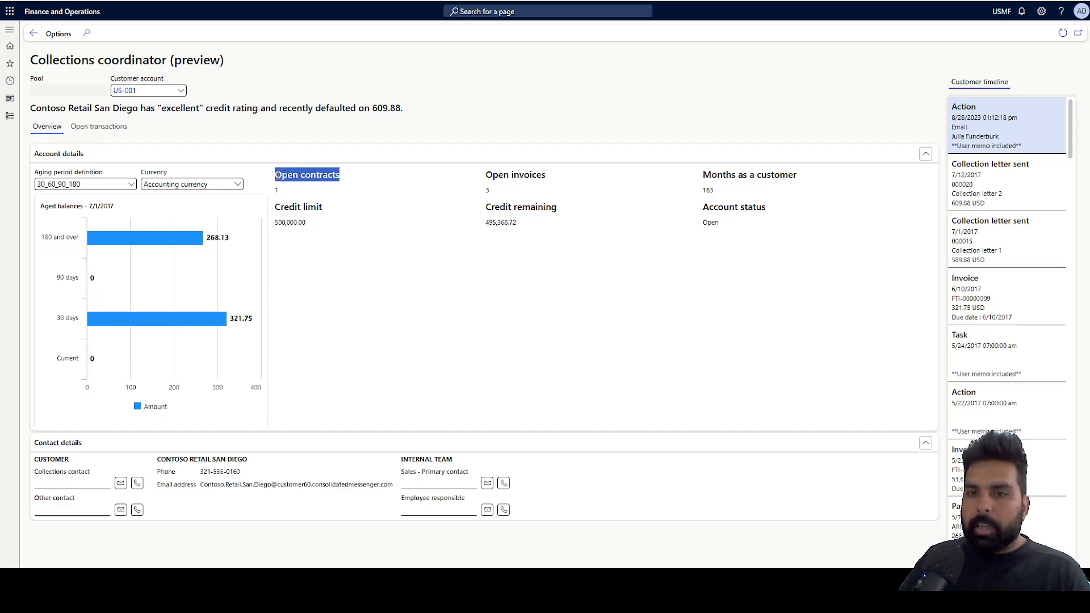
pyautogui.moveTo(310, 224); pyautogui.dragTo(278, 214)
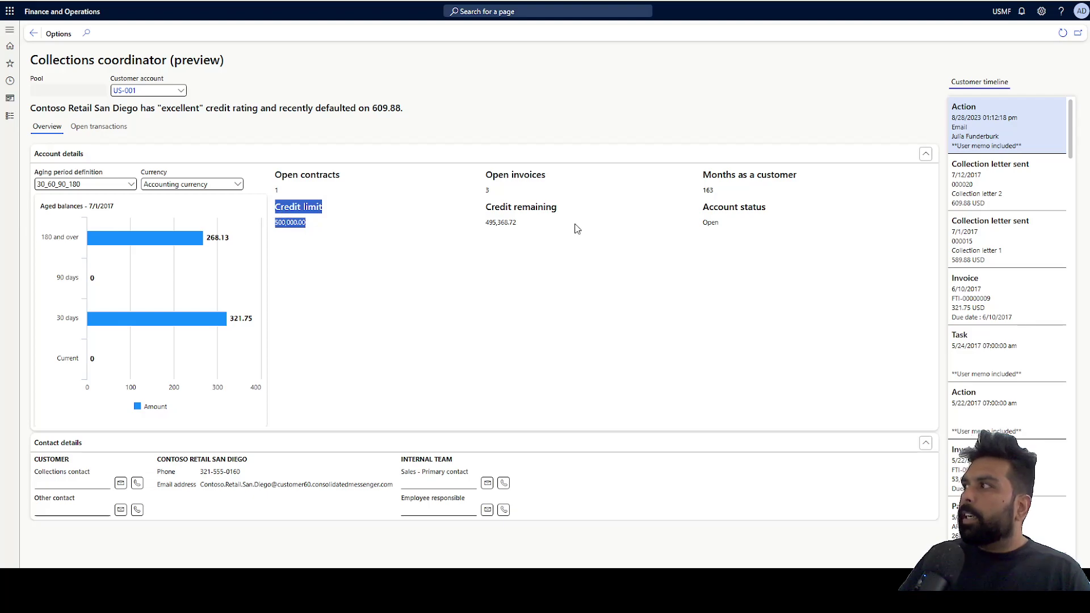
pyautogui.moveTo(575, 225); pyautogui.dragTo(469, 220)
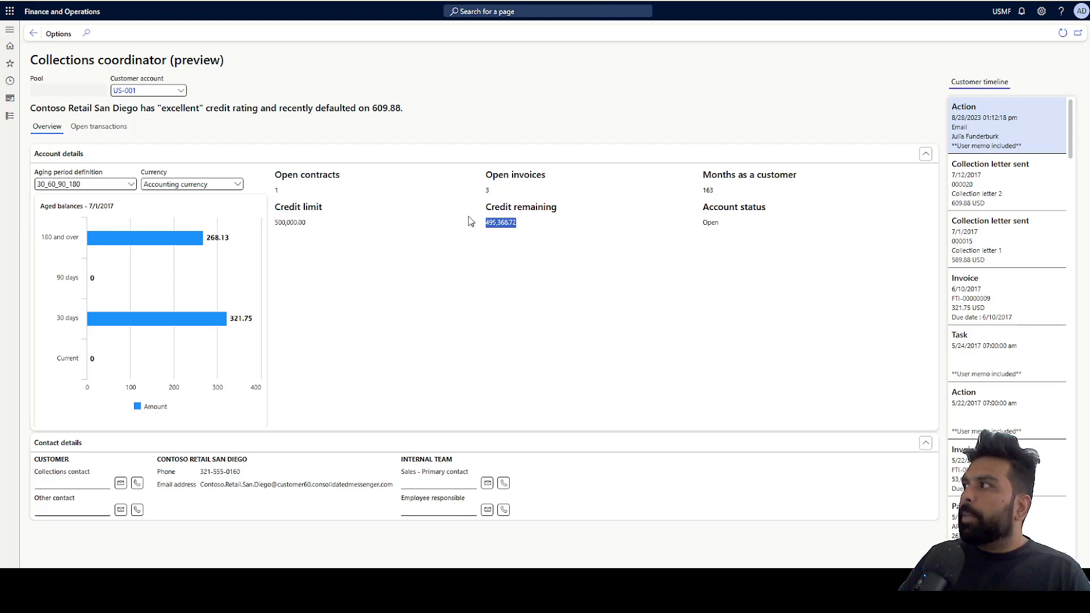
pyautogui.click(468, 221)
pyautogui.click(710, 181)
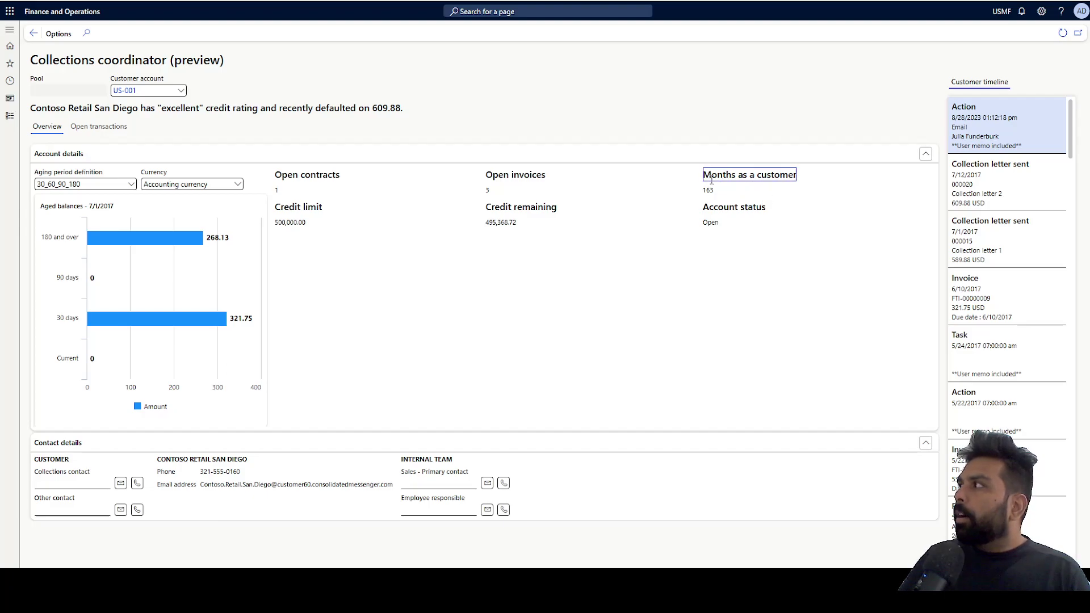
pyautogui.moveTo(709, 180); pyautogui.dragTo(743, 206)
pyautogui.click(718, 223)
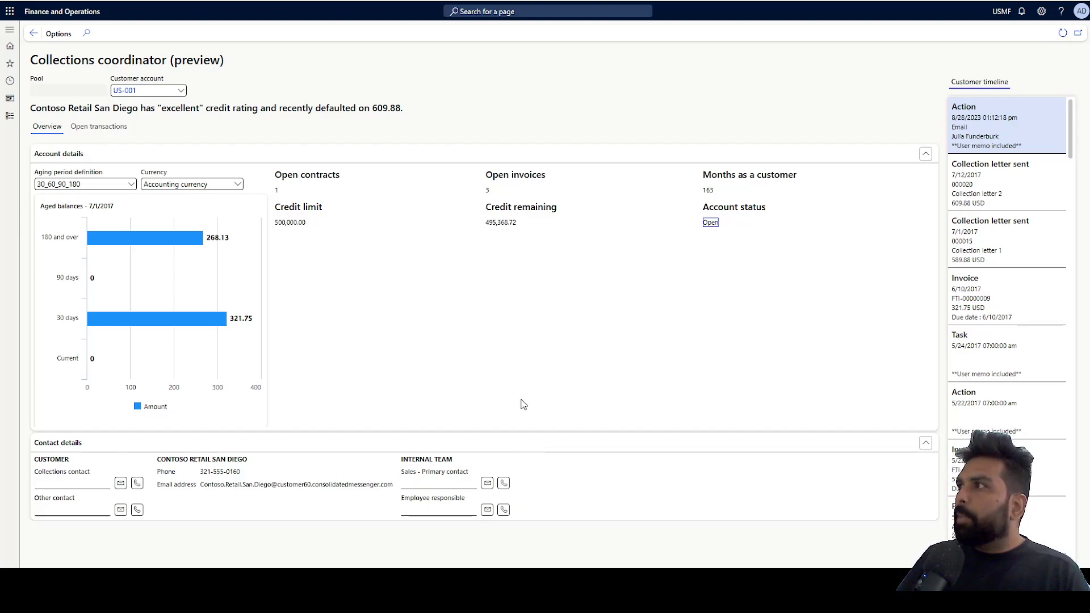
# - Set the collections status of the 5/18/2017 open transaction to Disputed, with an 8/29/2023 follow-up date, recorded action and follow-up task
pyautogui.click(88, 127)
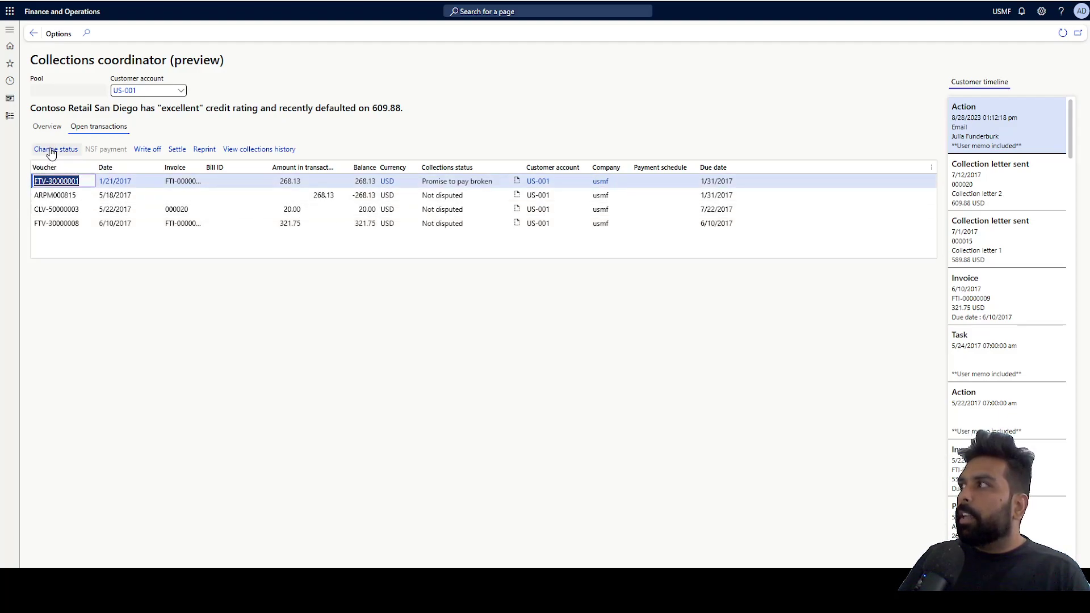
pyautogui.click(446, 198)
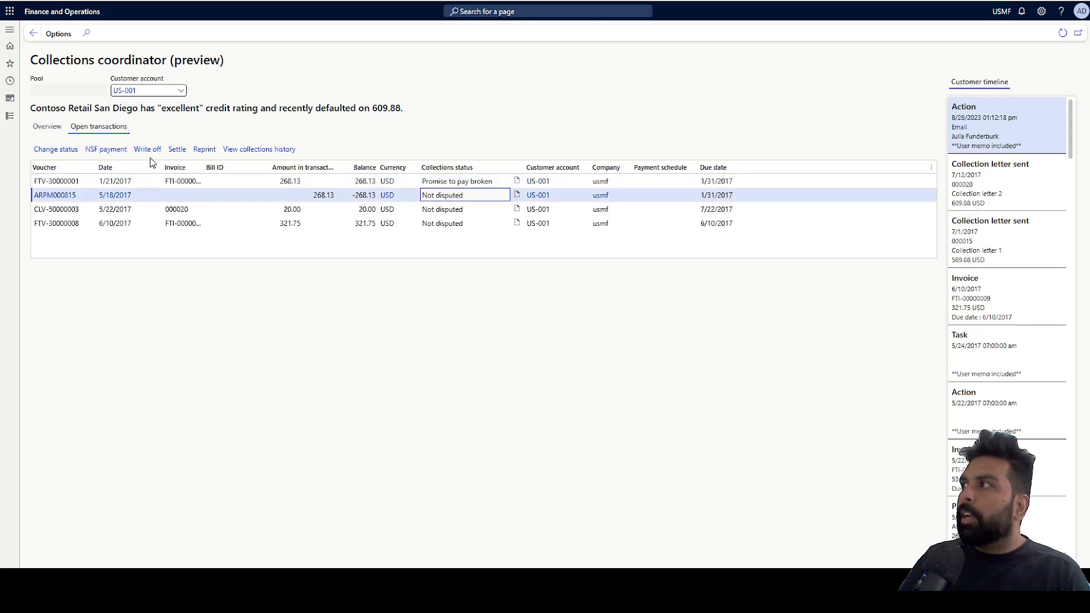
pyautogui.click(309, 209)
pyautogui.click(237, 195)
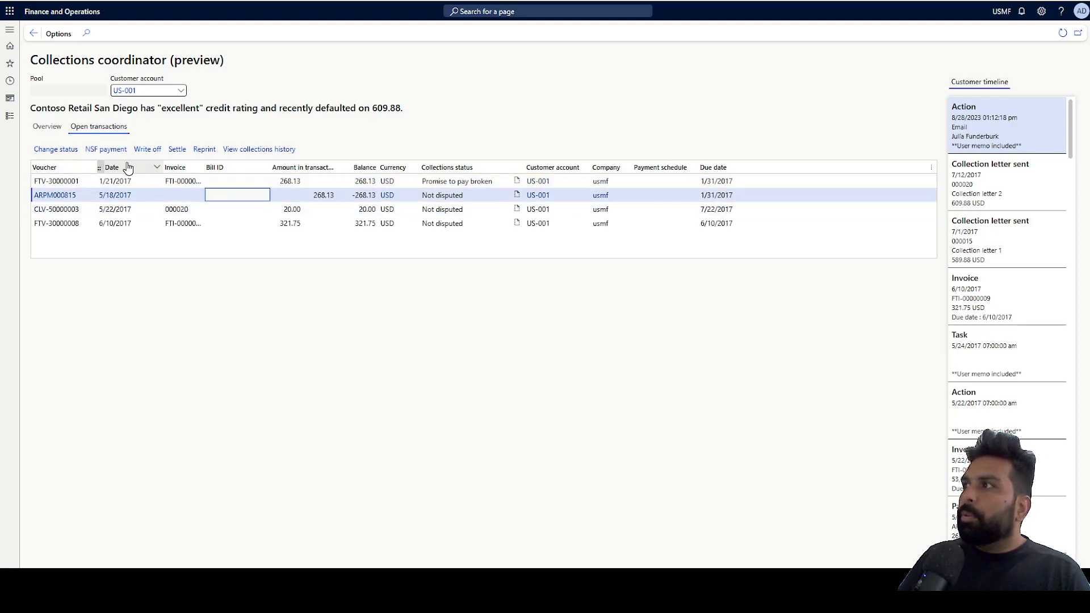
pyautogui.click(57, 149)
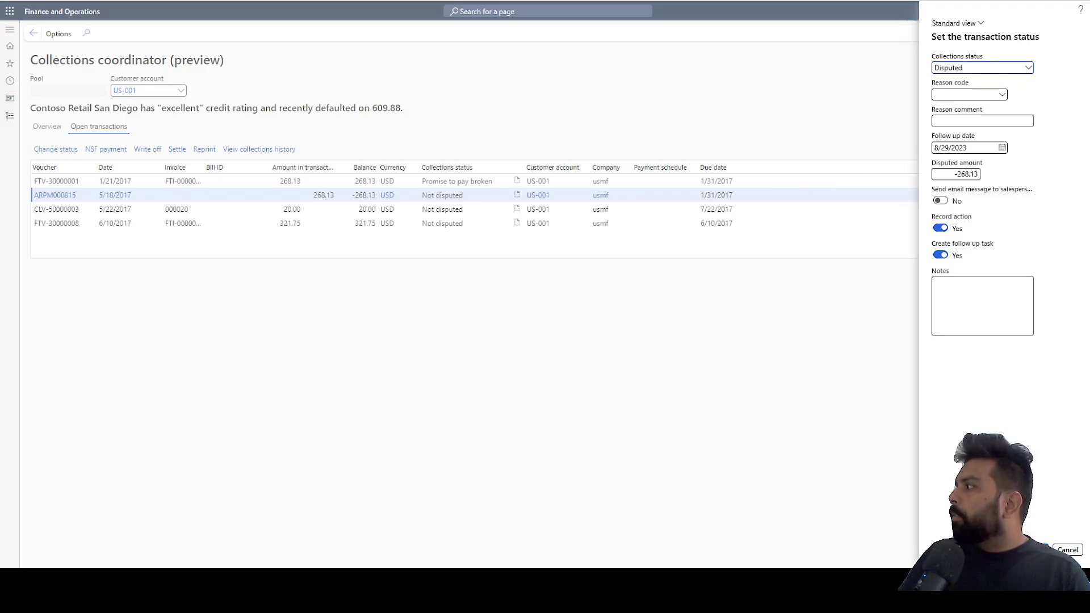
pyautogui.click(1043, 549)
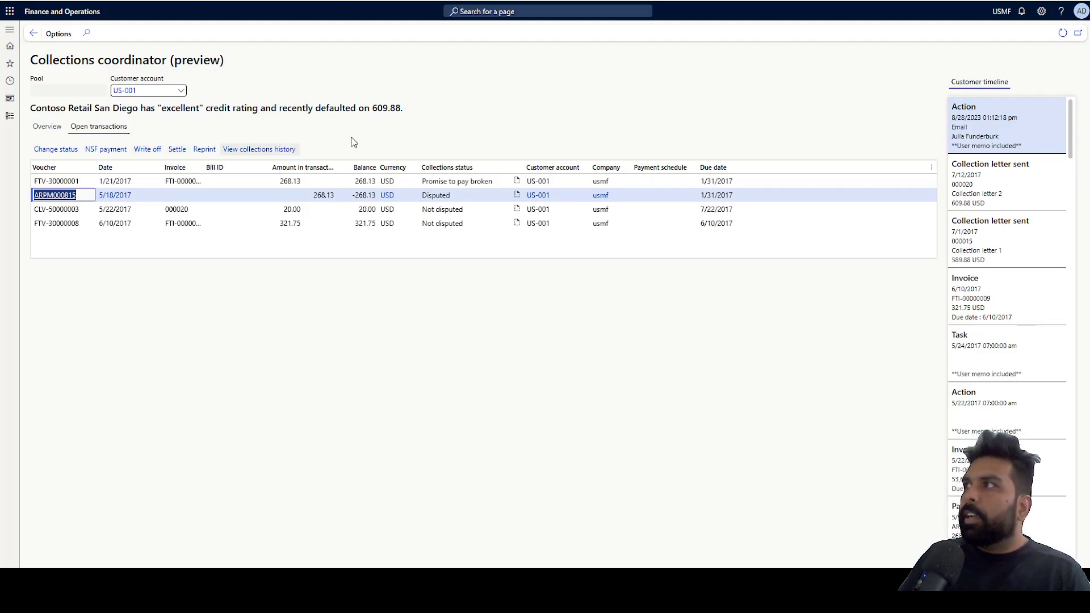
# - Return to the customer overview and examine the customer timeline's payments, invoices, collection letters and most recent email action
pyautogui.click(45, 128)
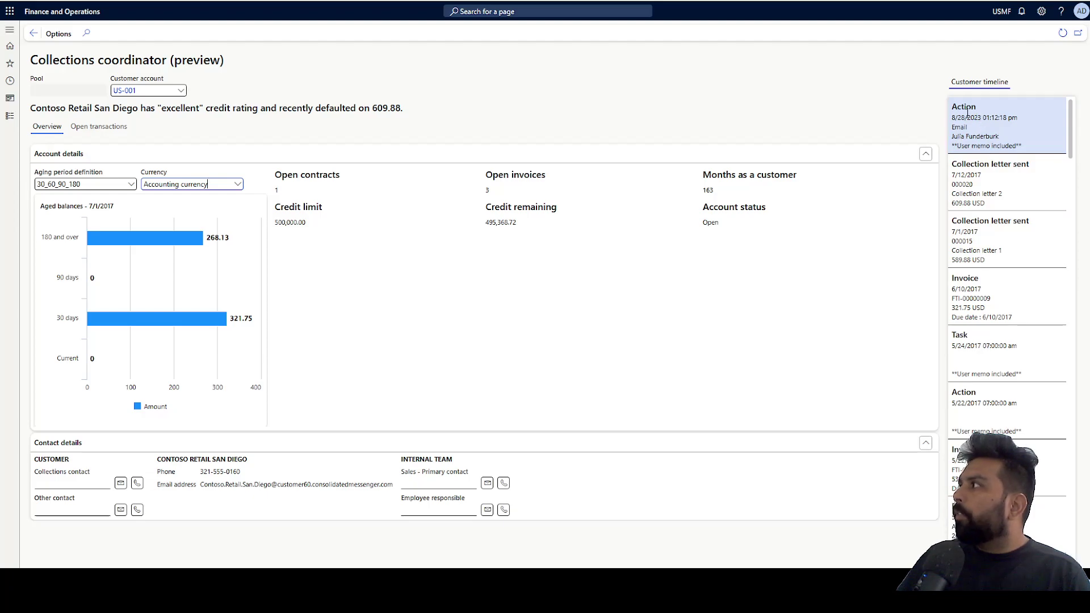
pyautogui.scroll(-3, 987, 292)
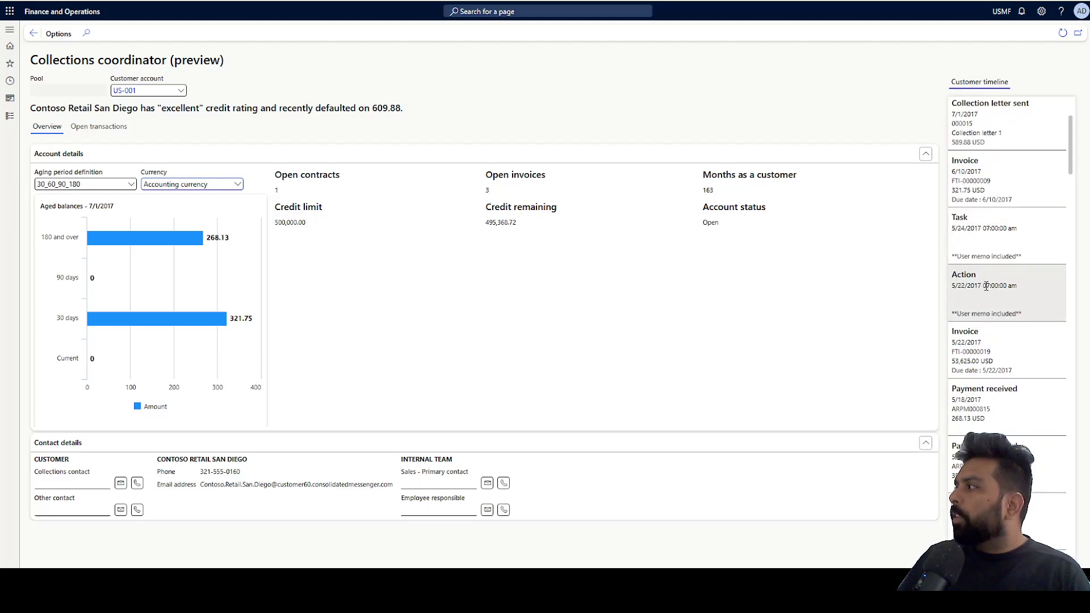
pyautogui.scroll(-1, 987, 292)
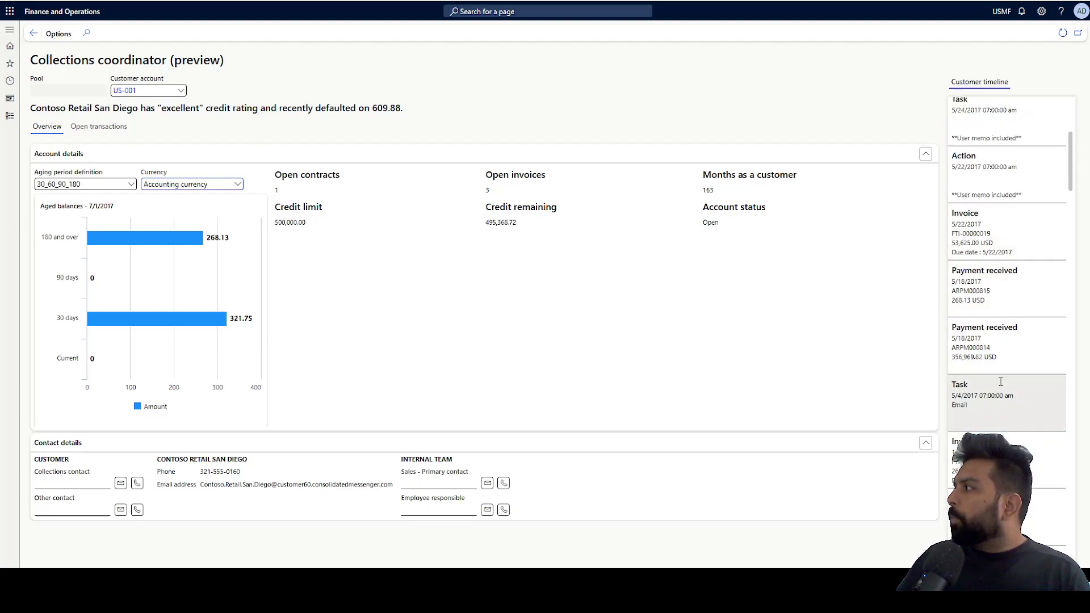
pyautogui.click(976, 339)
pyautogui.click(980, 282)
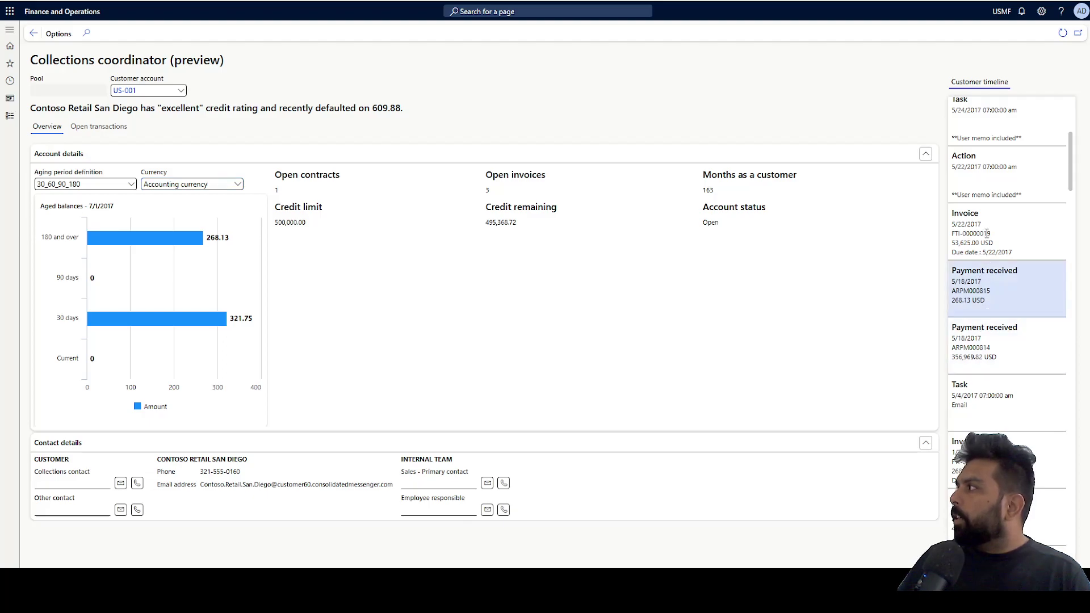
pyautogui.click(982, 233)
pyautogui.scroll(3, 985, 170)
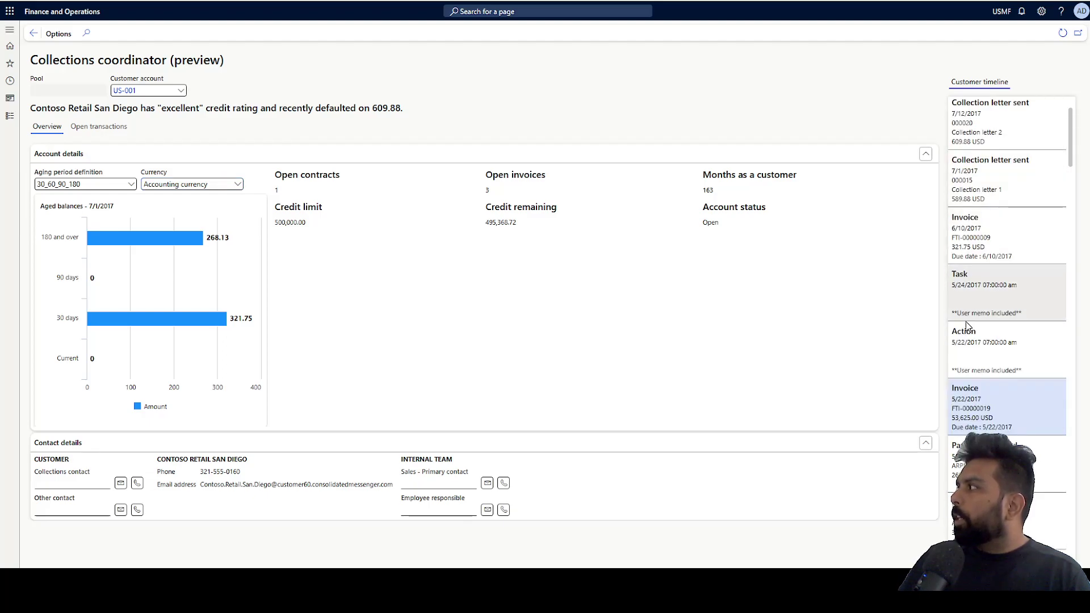
pyautogui.scroll(1, 985, 194)
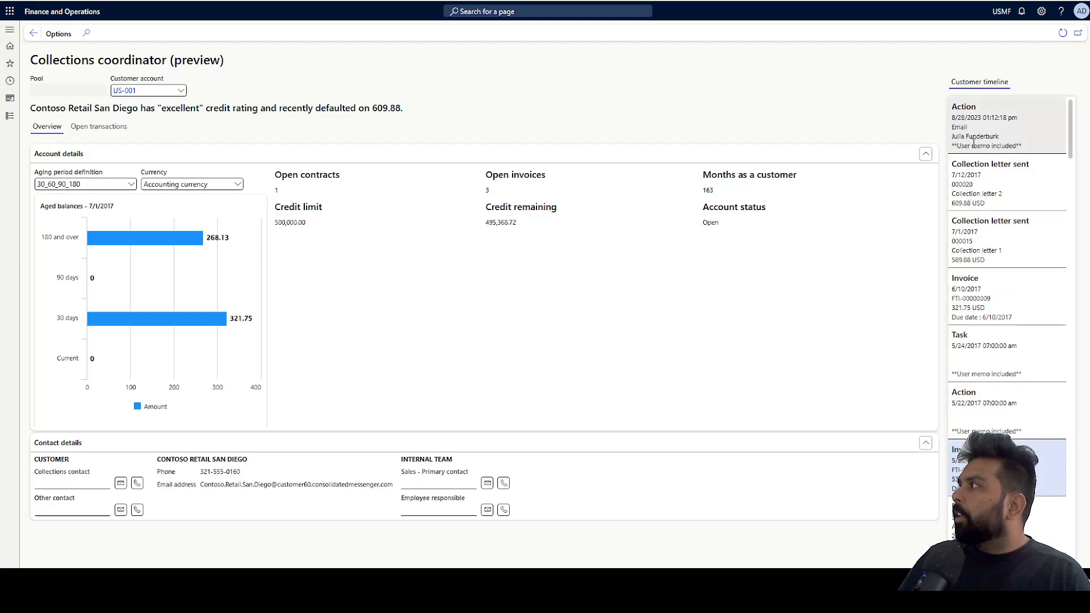
pyautogui.click(973, 112)
pyautogui.moveTo(1014, 115); pyautogui.dragTo(936, 120)
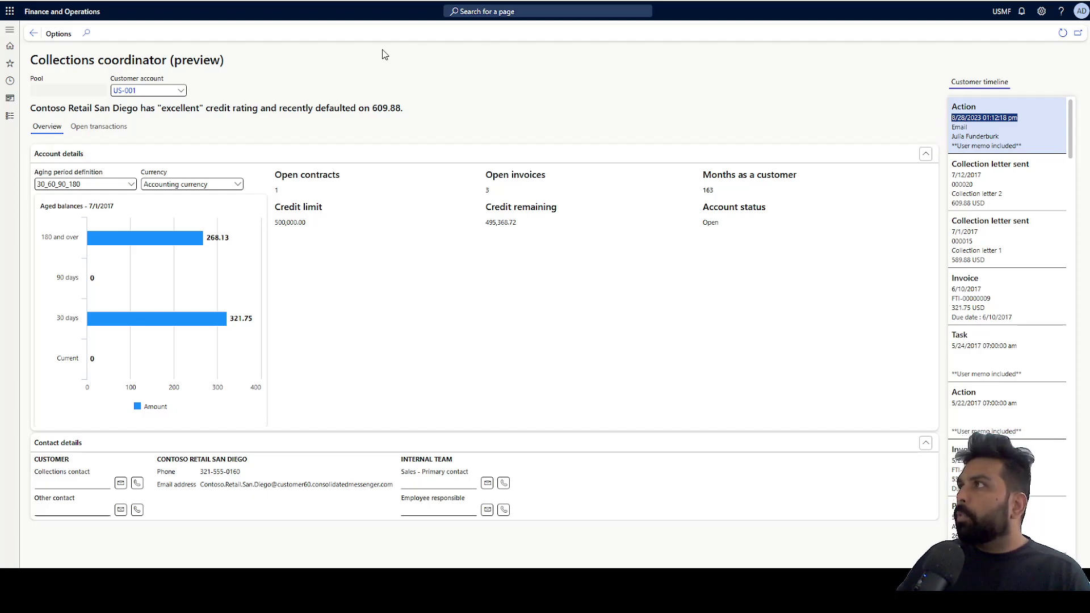
# - Create a completed Email action for Contoso Retail San Diego from aged balances, with purpose "Test" and notes "Test for workspacxe"
pyautogui.hotkey('alt', 'Left')
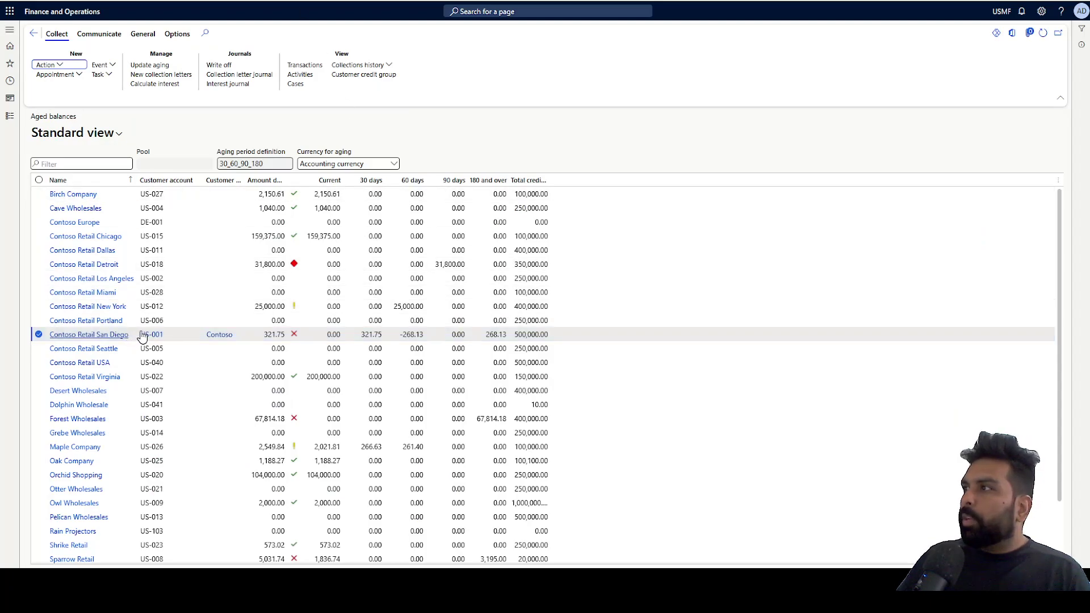
pyautogui.click(352, 334)
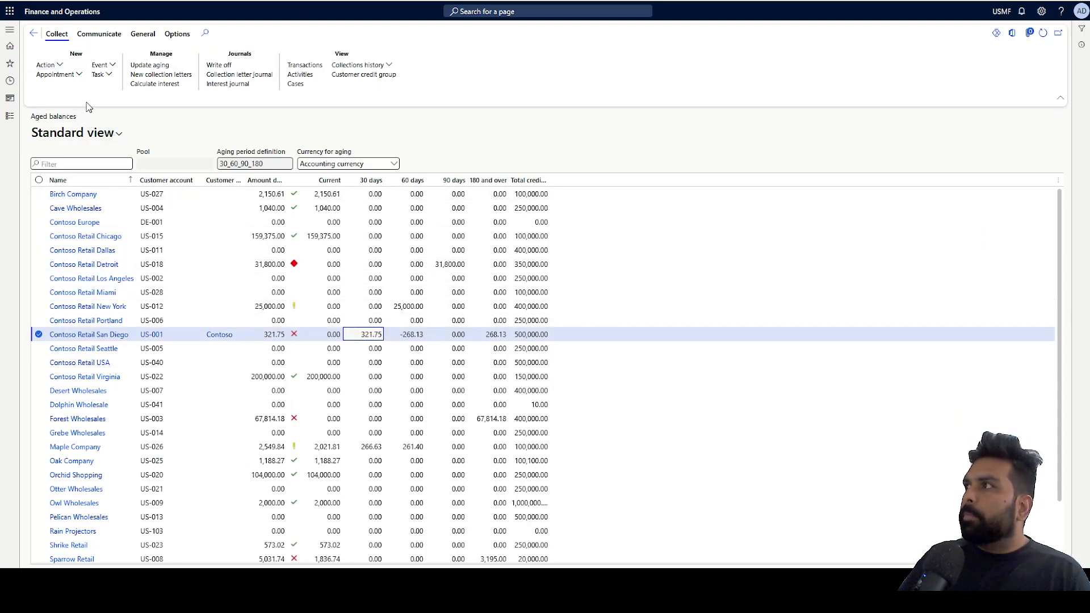
pyautogui.click(51, 66)
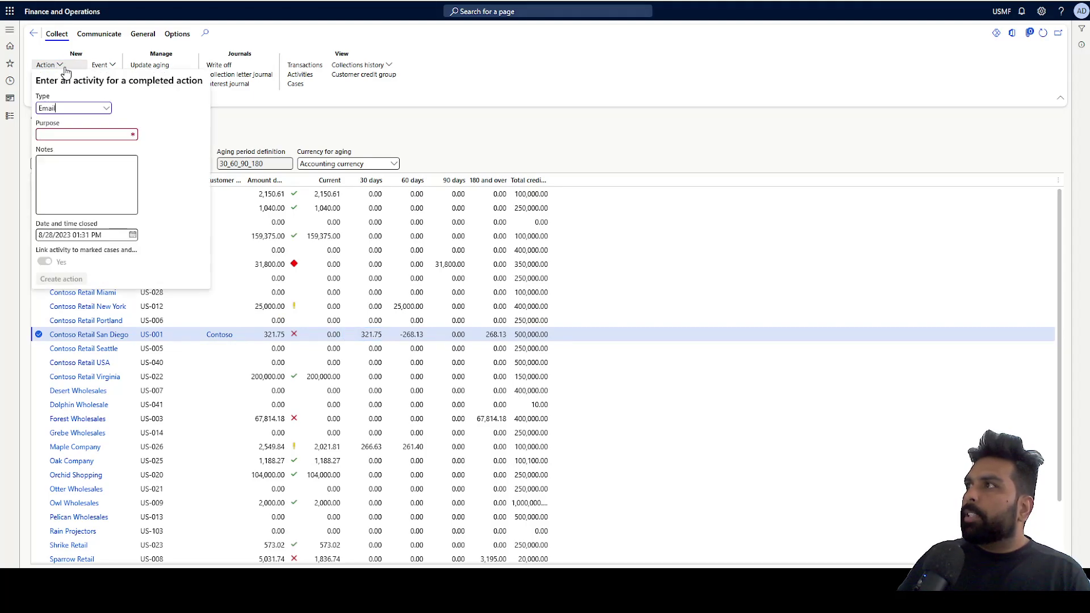
pyautogui.click(109, 135)
pyautogui.write('Test')
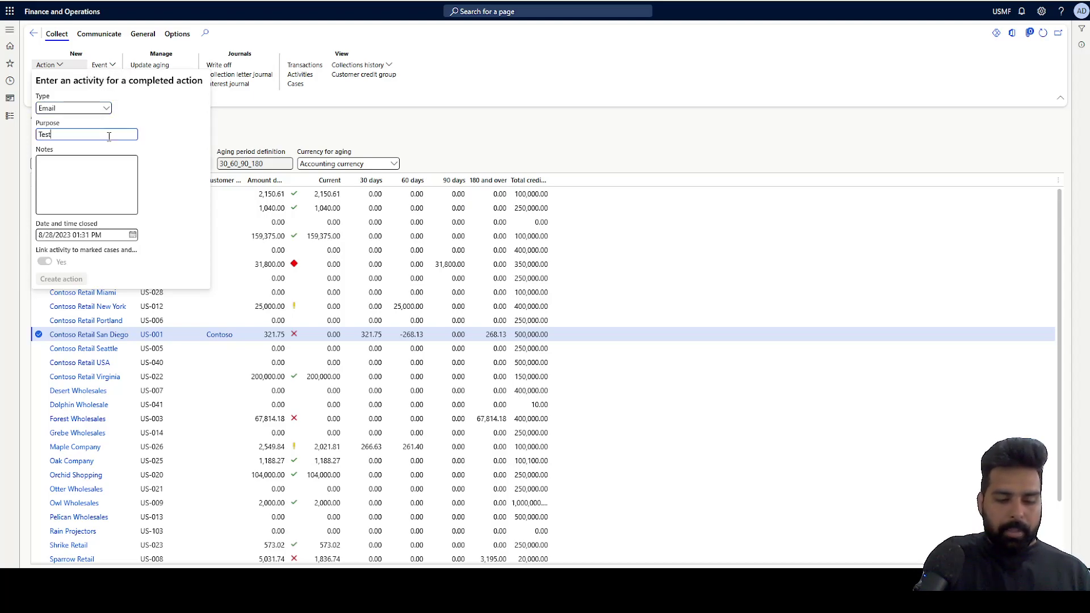
pyautogui.press('Tab')
pyautogui.write('Test')
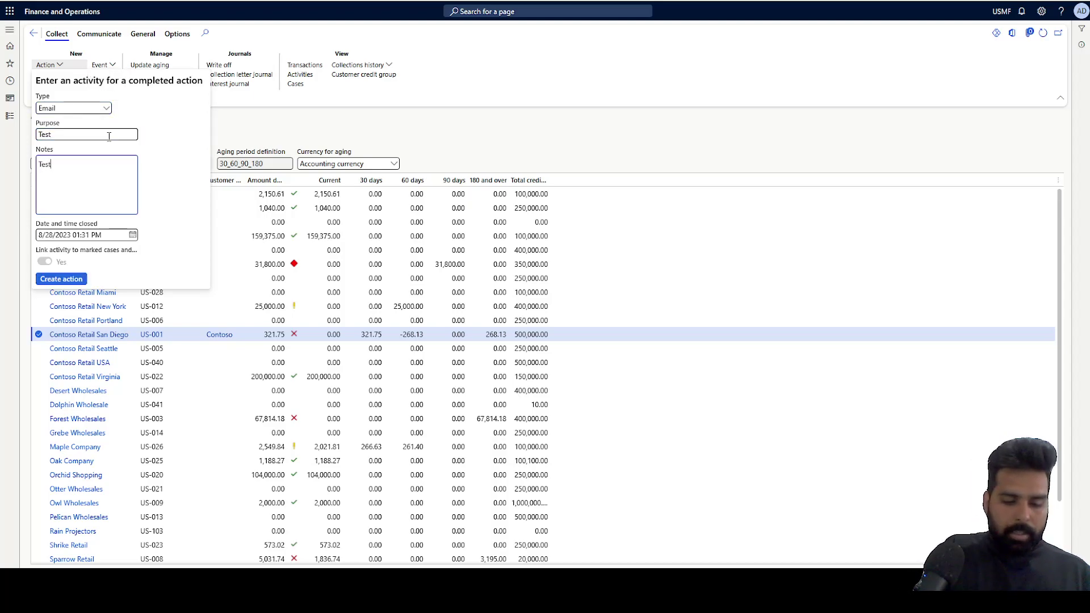
pyautogui.write(' for workspacxe')
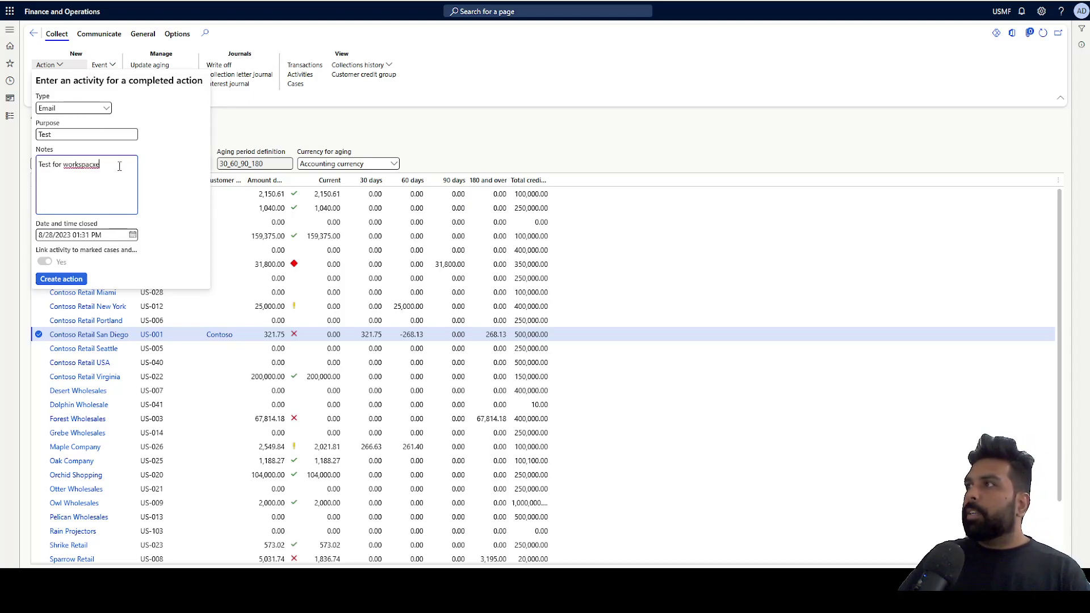
pyautogui.click(70, 282)
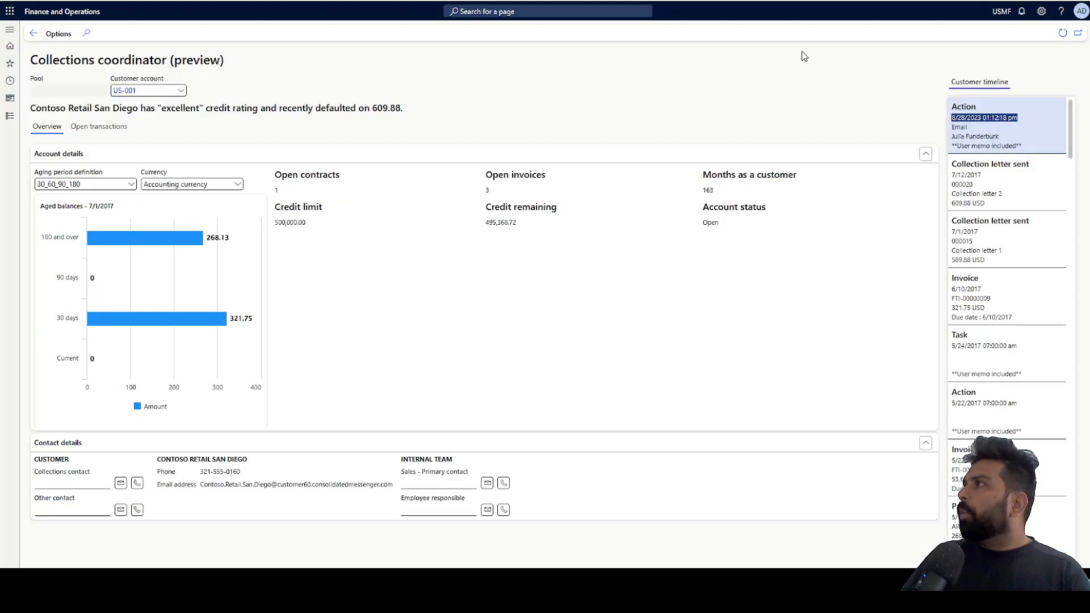
# - Refresh the Collections coordinator workspace and examine the newest task and actions in the customer timeline
pyautogui.click(1061, 33)
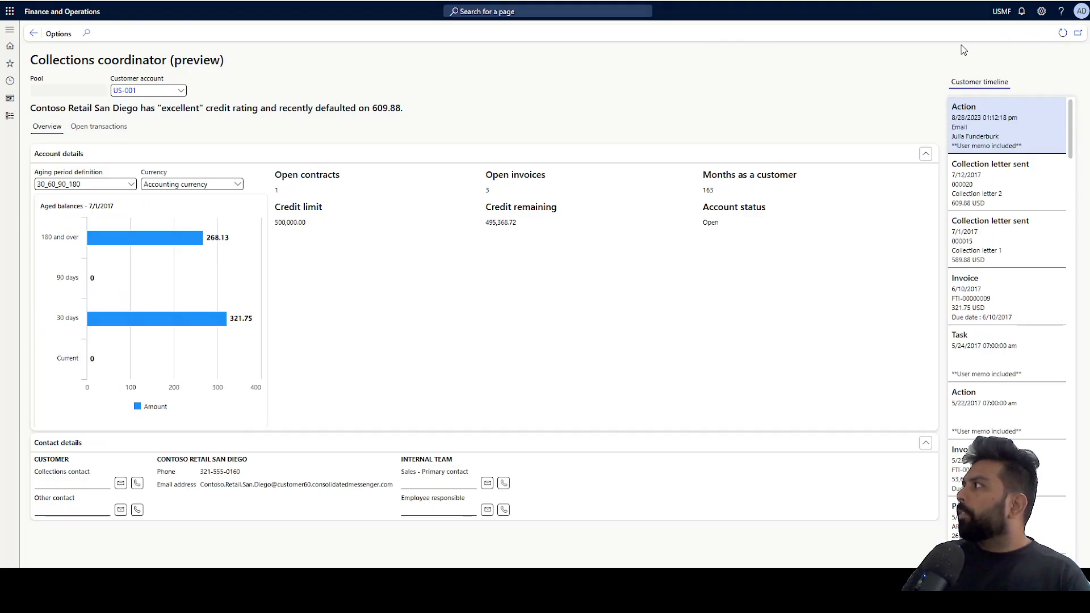
pyautogui.moveTo(1039, 113); pyautogui.dragTo(949, 117)
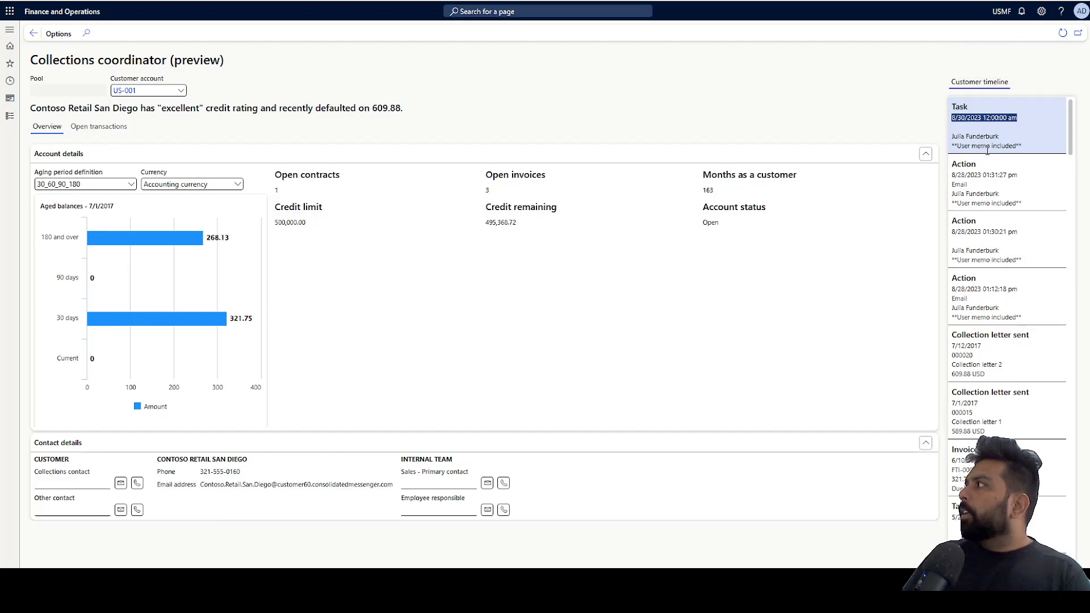
pyautogui.click(972, 136)
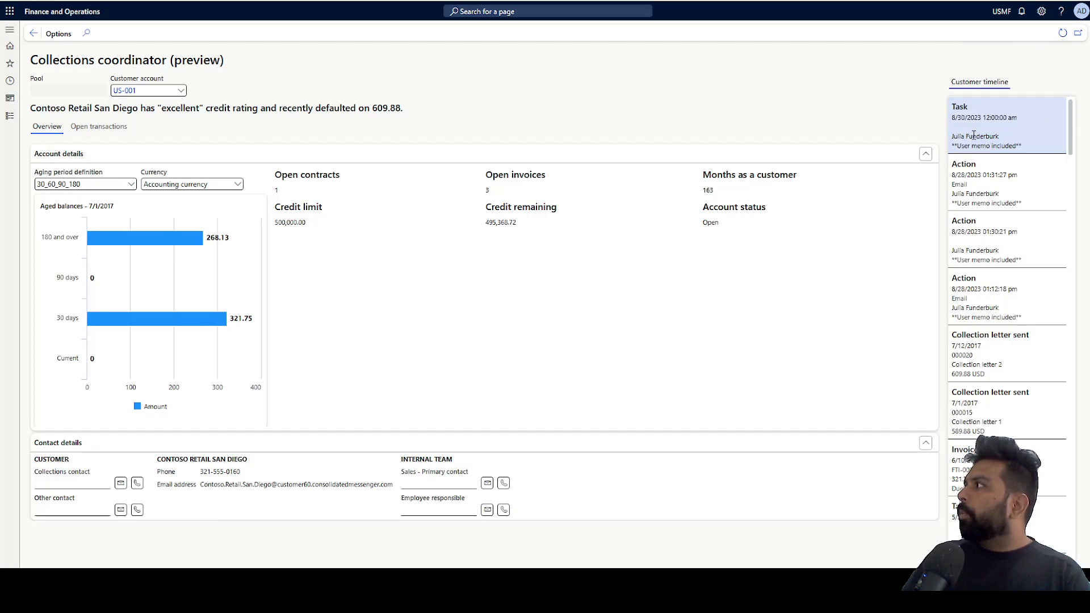
pyautogui.click(968, 187)
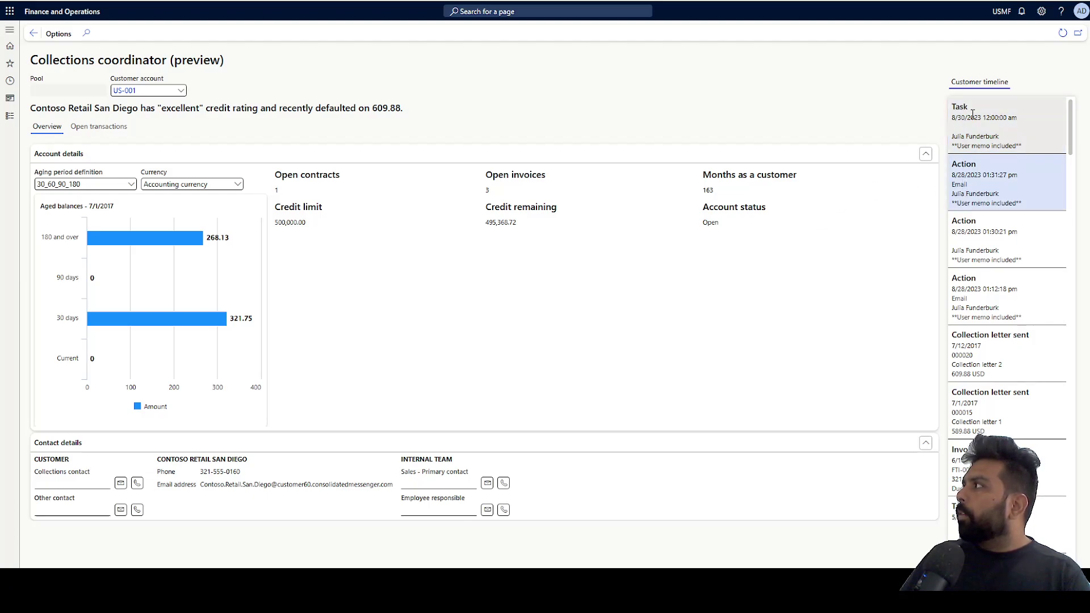
# - Open the 8/30/2023 timeline task's activity record, review its purpose, dates and responsible person, and return to the workspace
pyautogui.moveTo(973, 114)
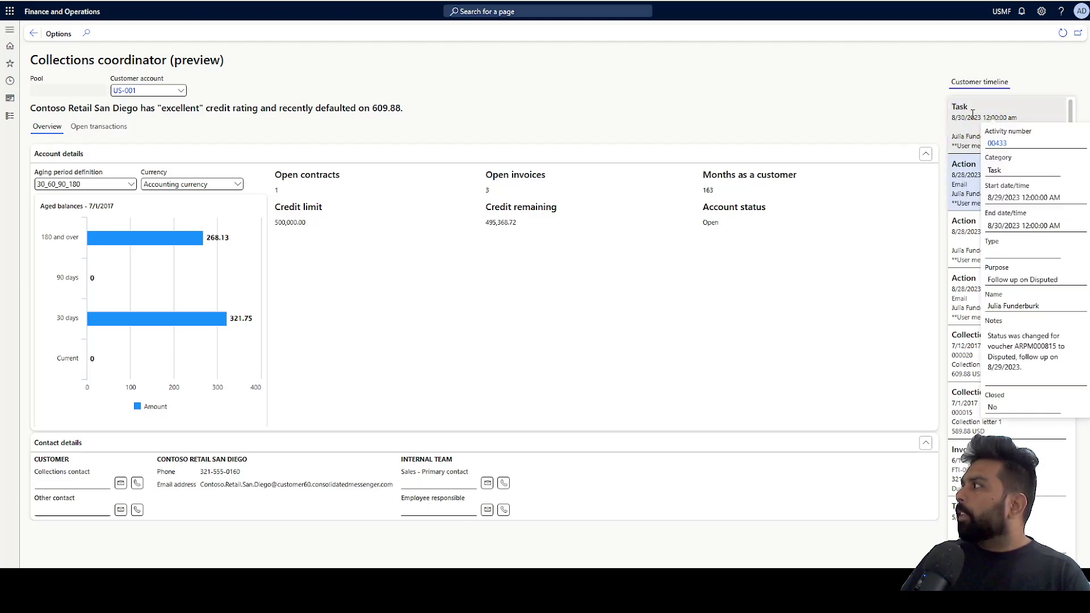
pyautogui.click(997, 143)
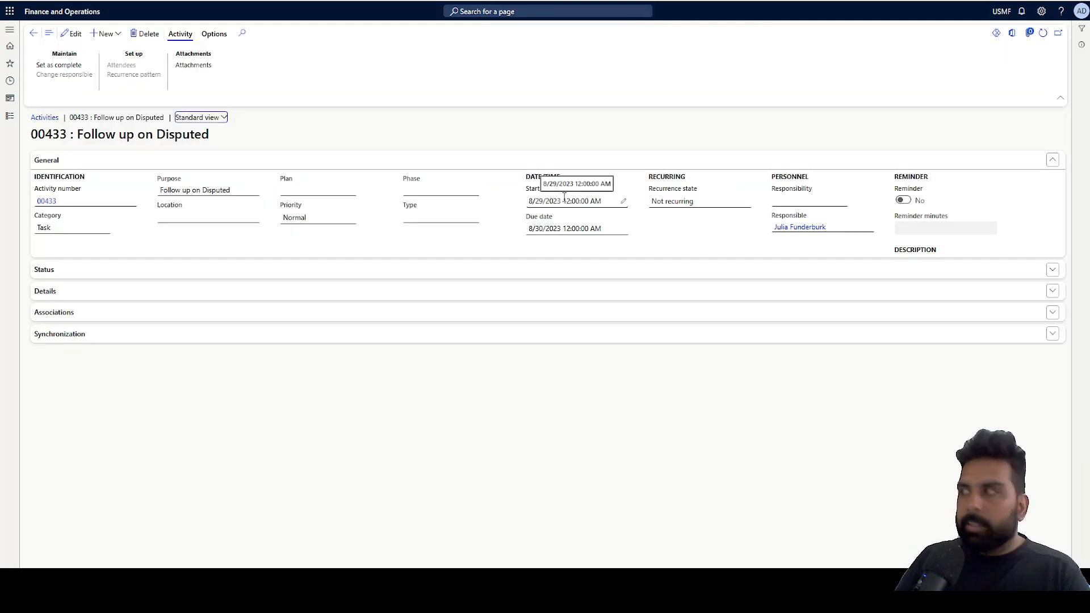
pyautogui.click(33, 33)
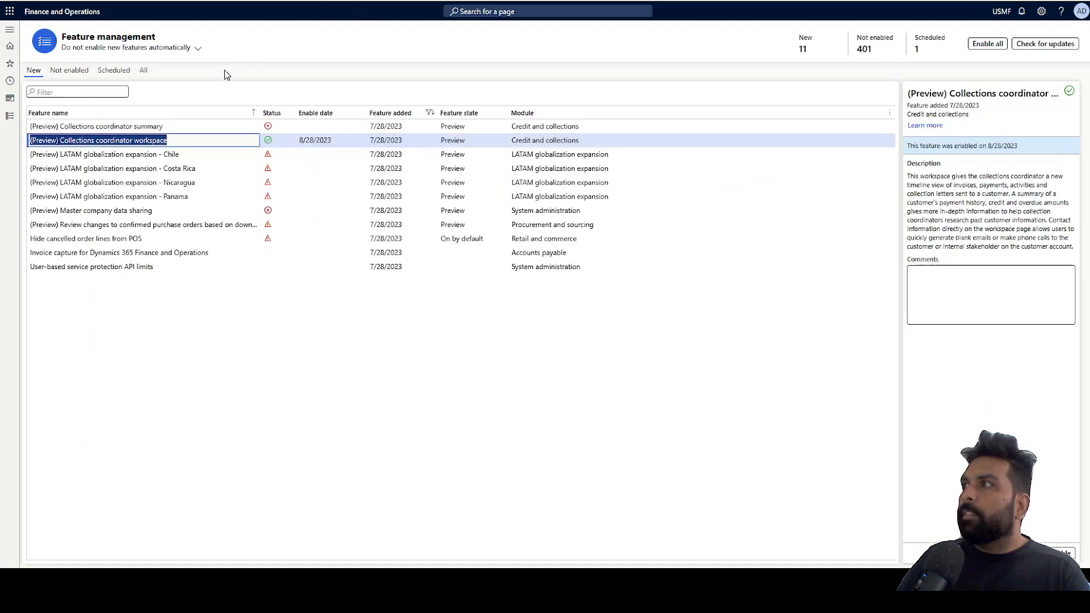
# - Select the Collections coordinator summary feature in Feature management and review its documentation from Copilot installation through reminder email generation
pyautogui.click(176, 126)
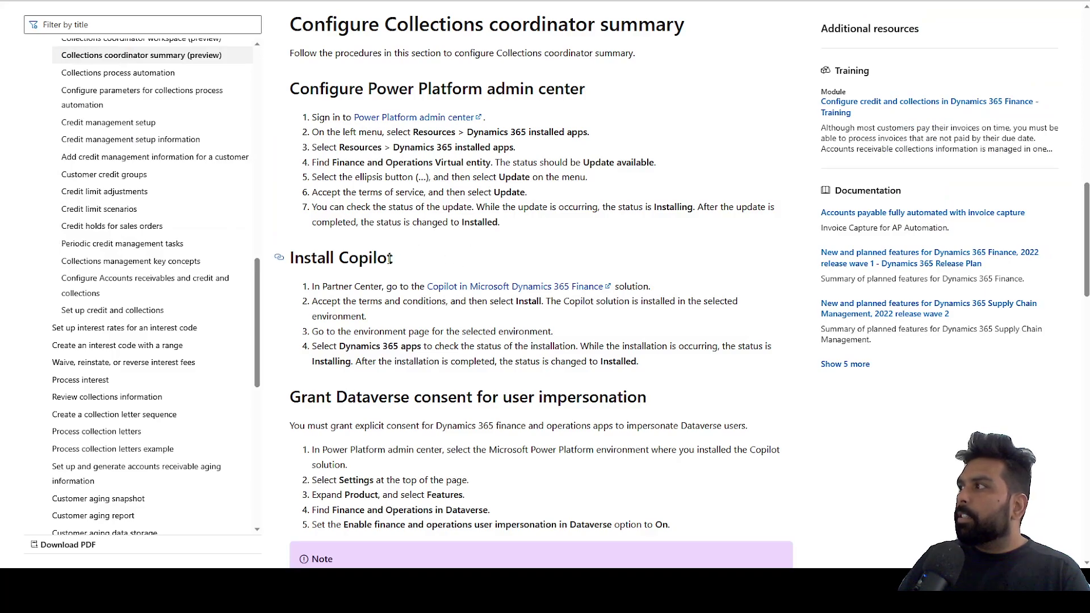
pyautogui.scroll(-2, 382, 265)
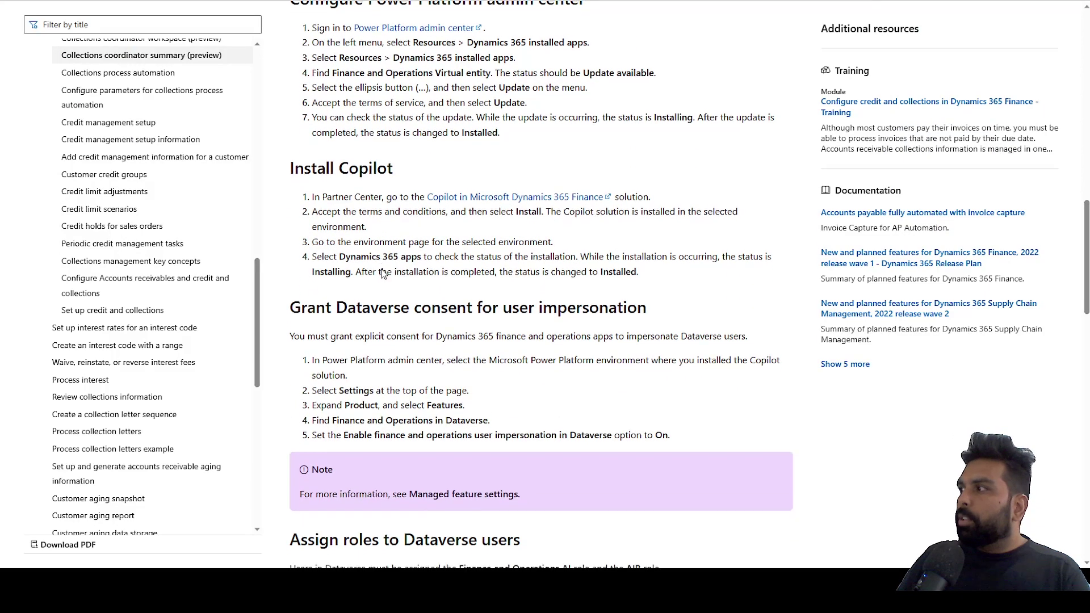
pyautogui.scroll(-6, 382, 266)
pyautogui.scroll(-5, 380, 275)
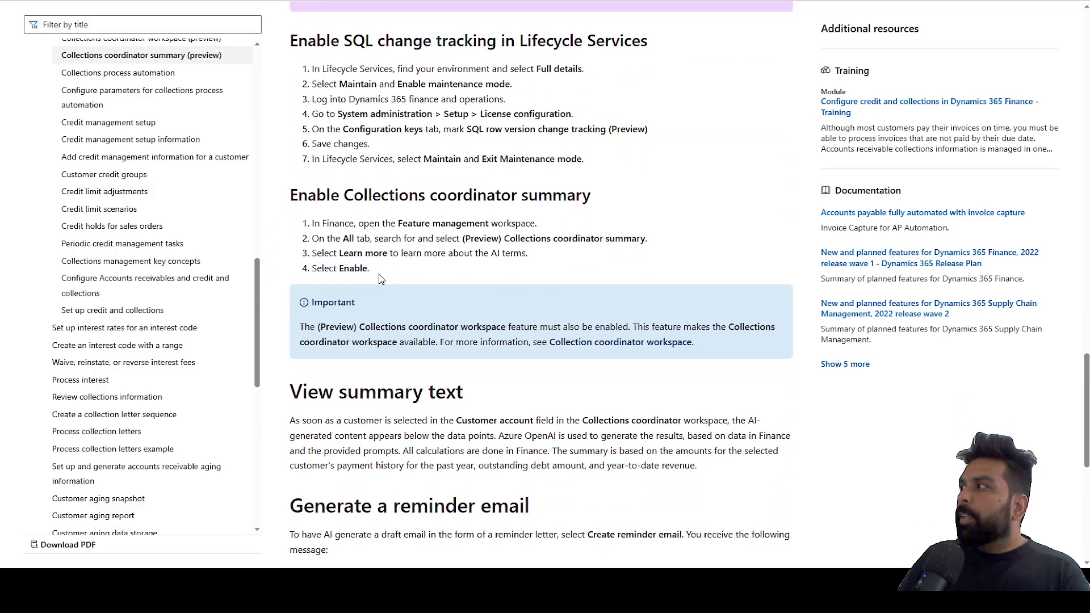
pyautogui.scroll(-4, 380, 278)
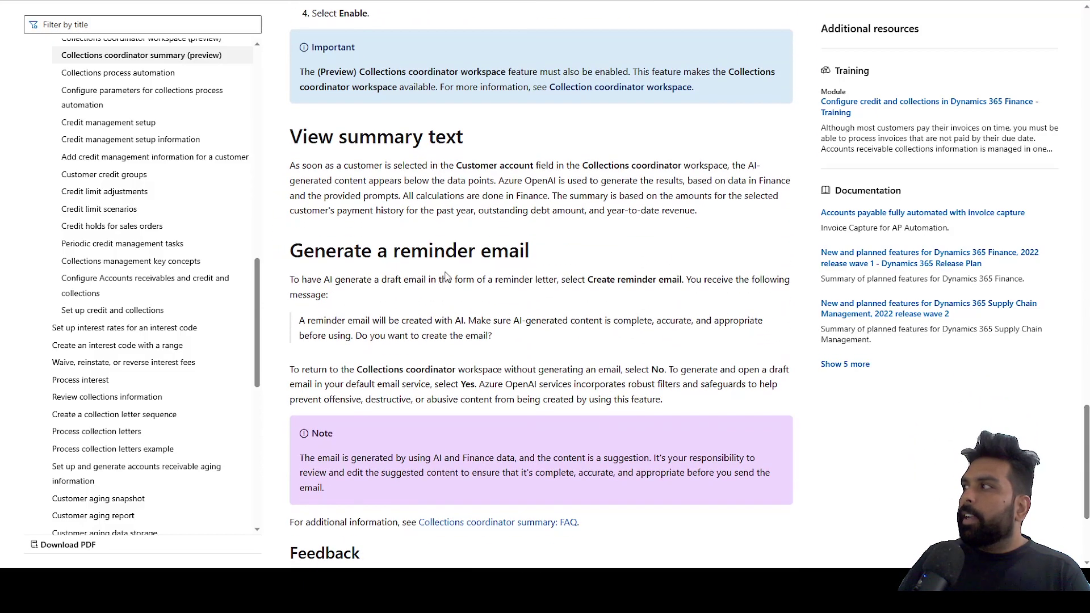
pyautogui.moveTo(400, 252); pyautogui.dragTo(567, 281)
pyautogui.click(453, 357)
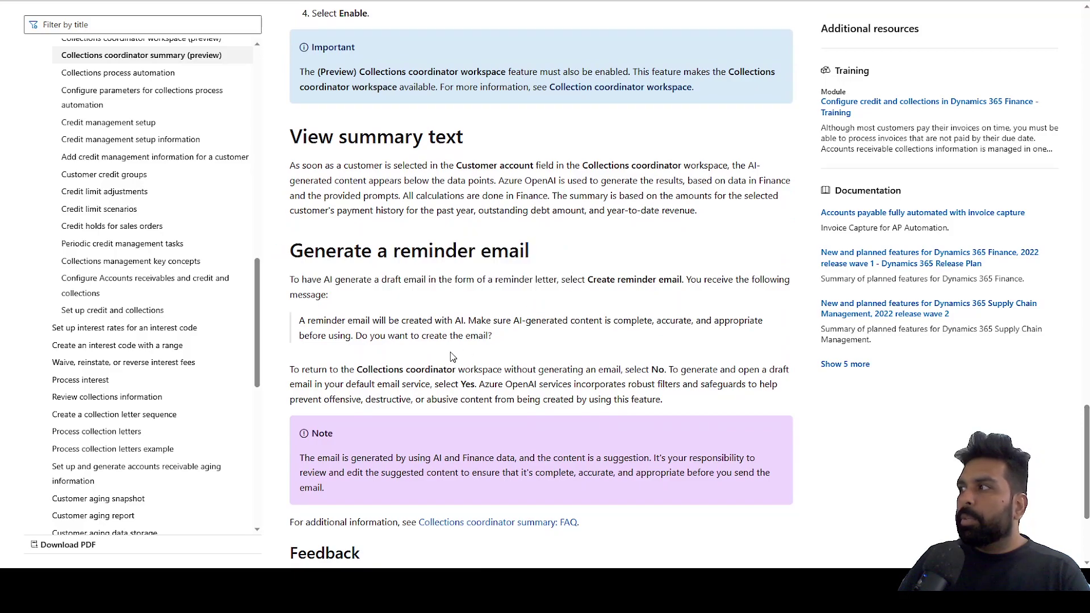